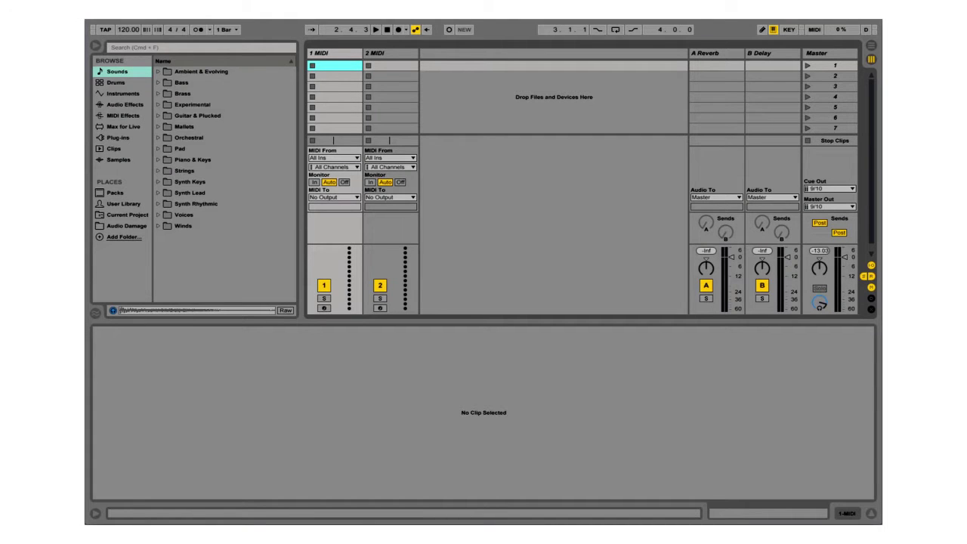
# - Select the 1 MIDI track to show its empty device chain
pyautogui.click(341, 56)
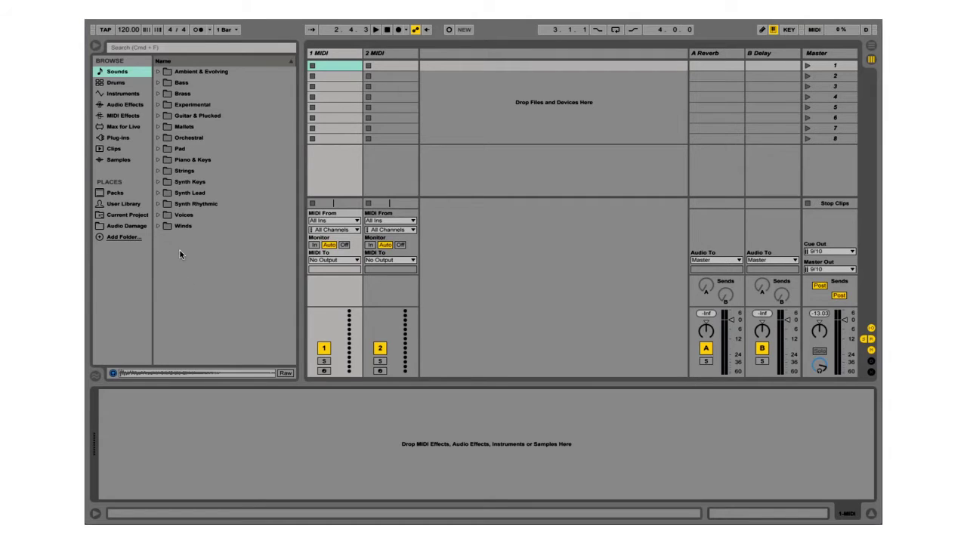
# - Load 00DB_Kick_2.aif from Drums > Drum Hits > Kick onto track 1
pyautogui.click(112, 84)
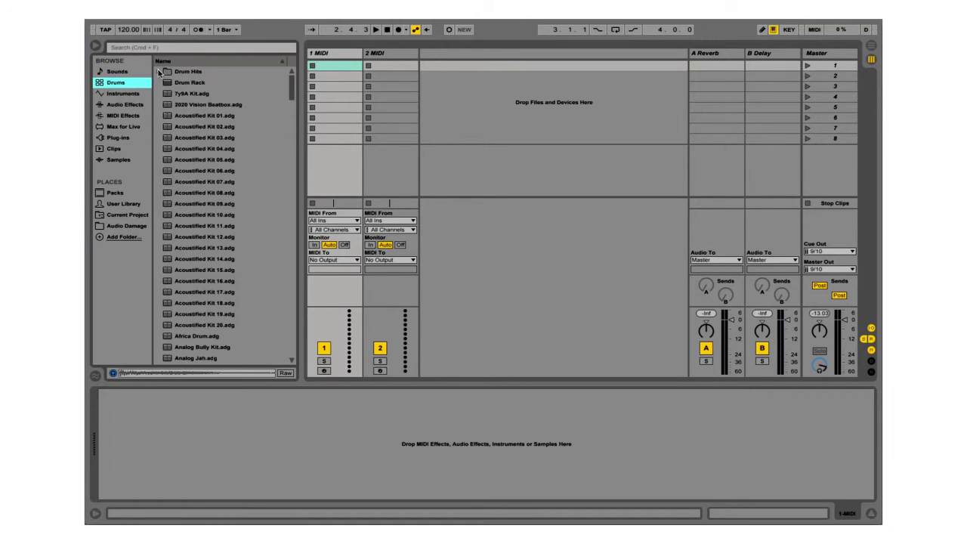
pyautogui.click(159, 72)
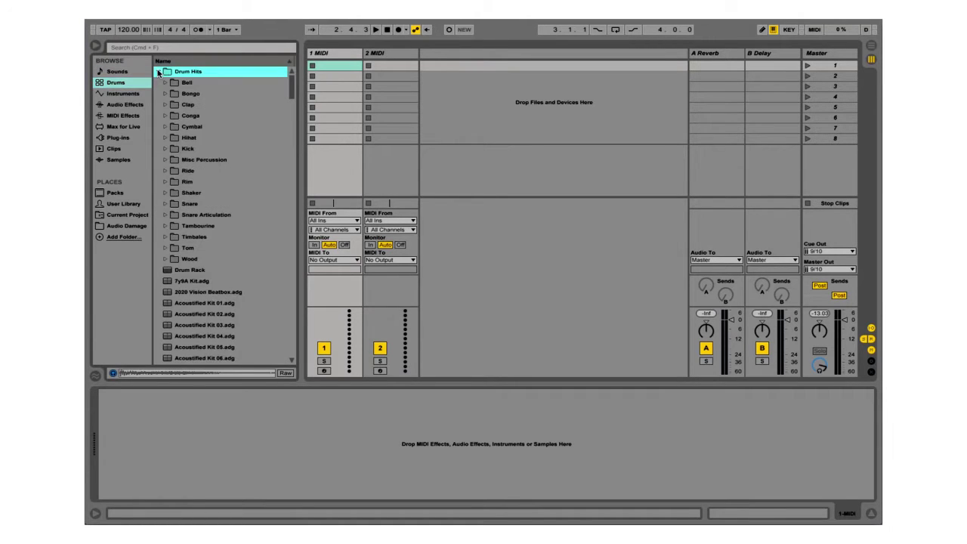
pyautogui.click(166, 149)
pyautogui.click(219, 161)
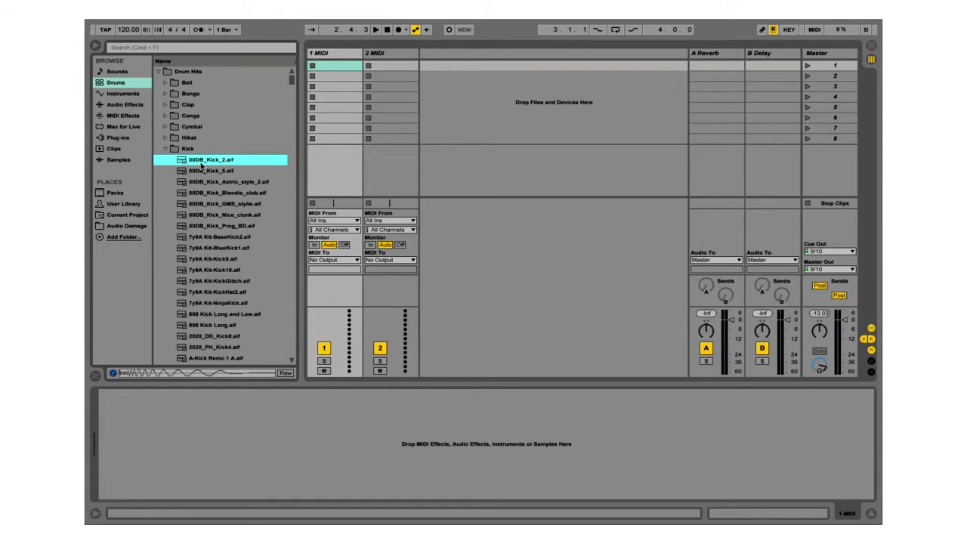
pyautogui.moveTo(196, 162); pyautogui.dragTo(261, 423)
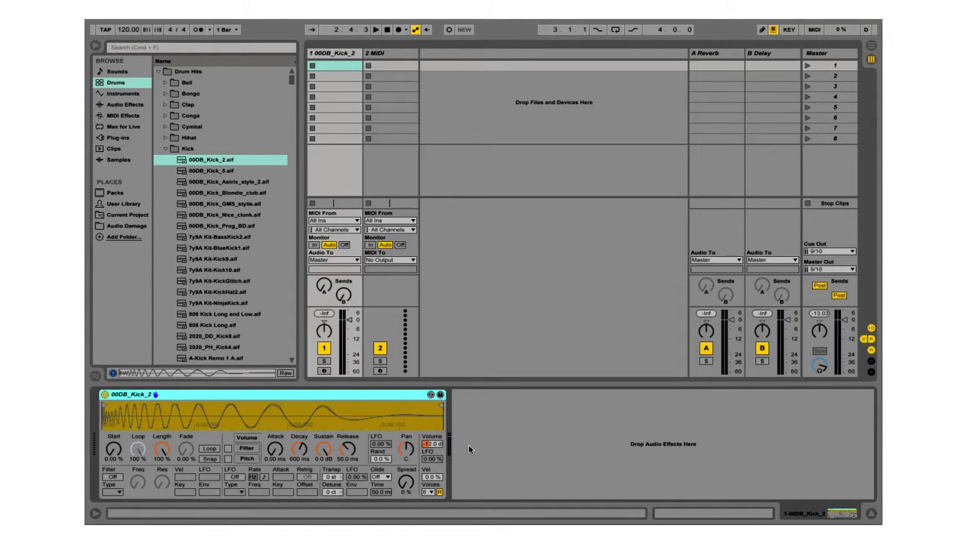
# - Create a one-bar kick clip with C3 notes on beats 1, 2, 3 and 4, then audition it
pyautogui.doubleClick(337, 70)
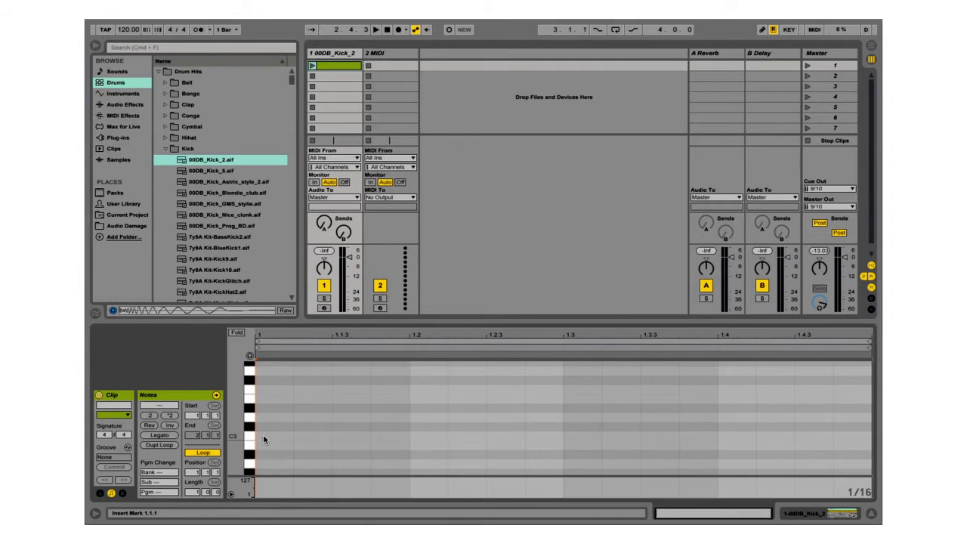
pyautogui.doubleClick(263, 436)
pyautogui.doubleClick(419, 436)
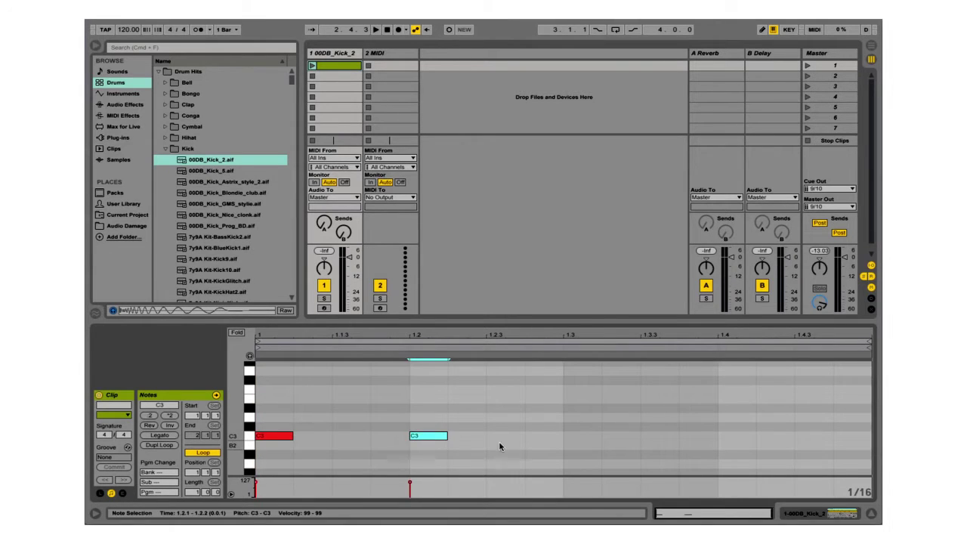
pyautogui.doubleClick(584, 436)
pyautogui.doubleClick(740, 436)
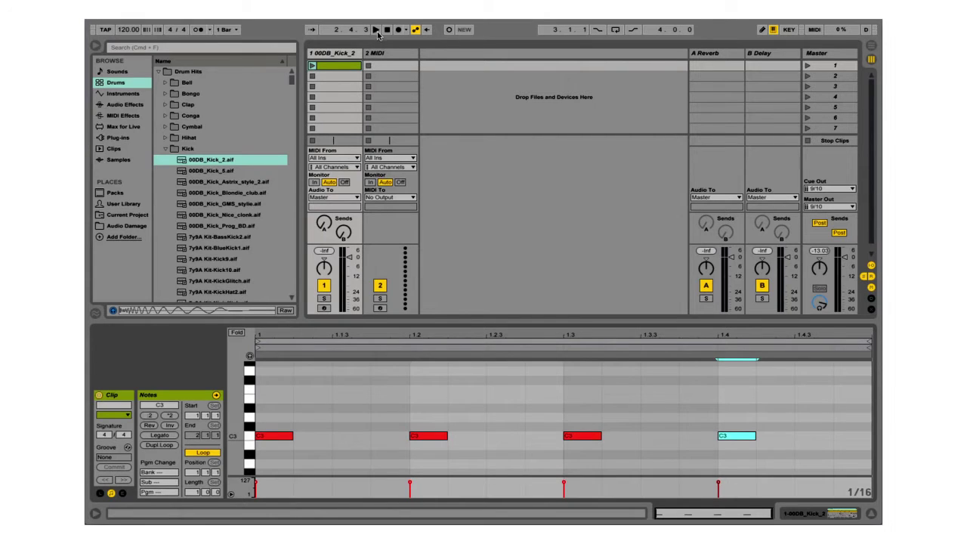
pyautogui.click(312, 66)
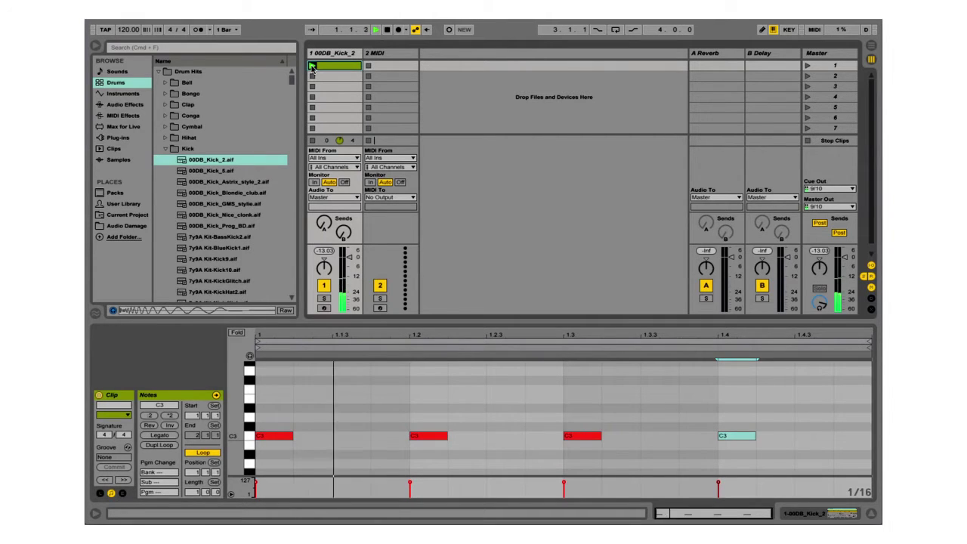
pyautogui.click(387, 30)
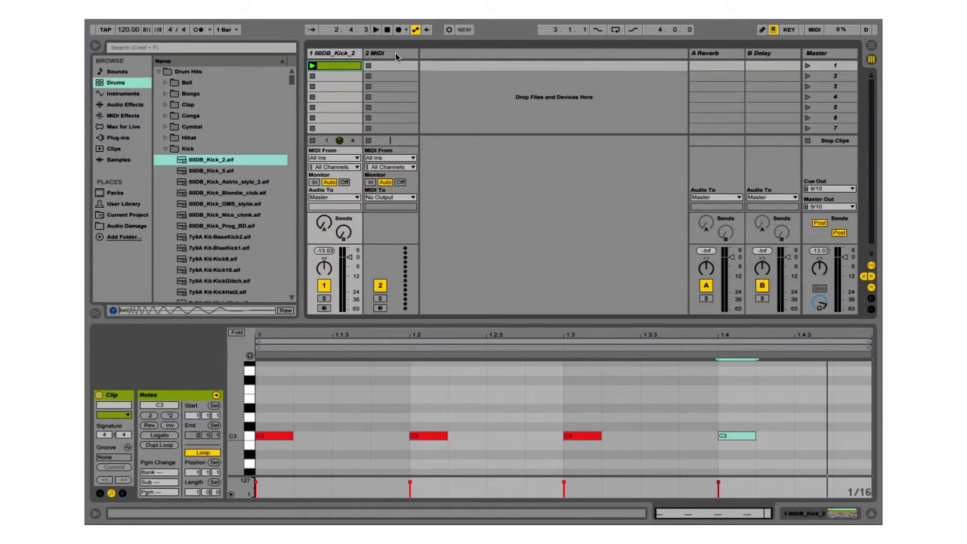
# - Find Snare 25 - Quantic House Shot.aif with a '25' search and load it onto track 2
pyautogui.click(395, 54)
pyautogui.click(166, 149)
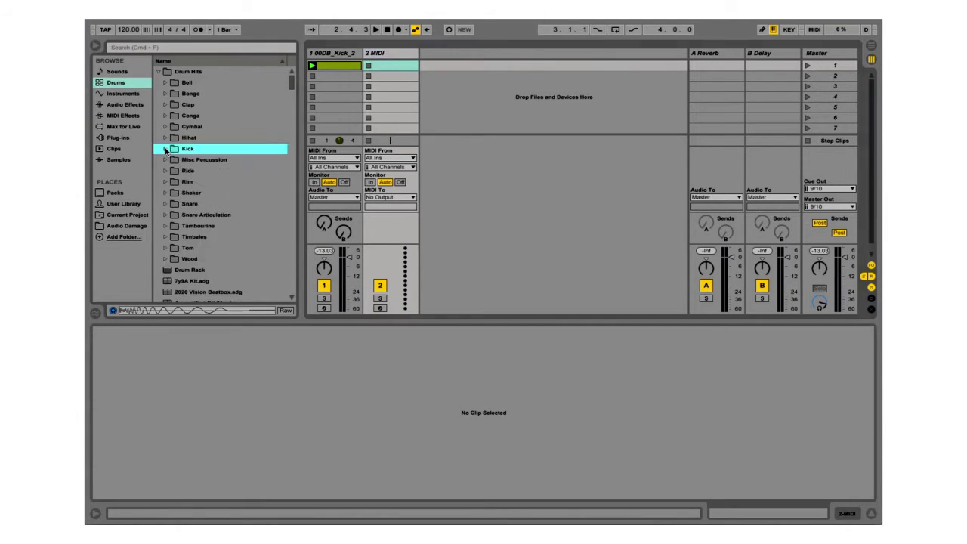
pyautogui.click(398, 54)
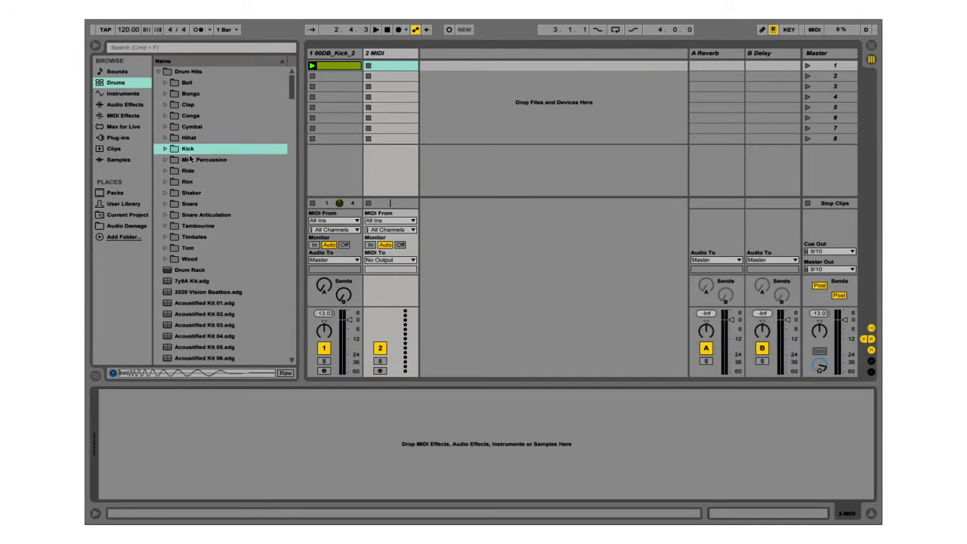
pyautogui.click(166, 204)
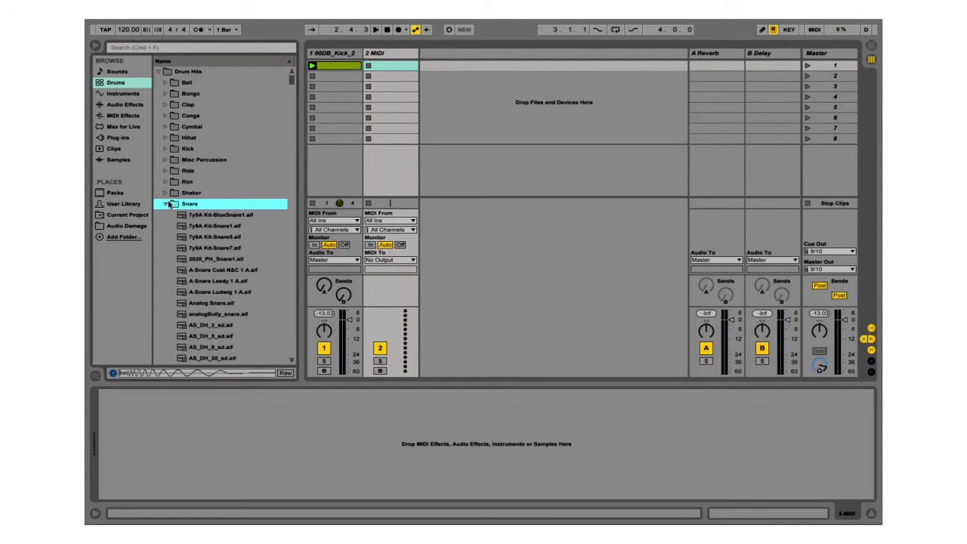
pyautogui.click(158, 48)
pyautogui.write('25')
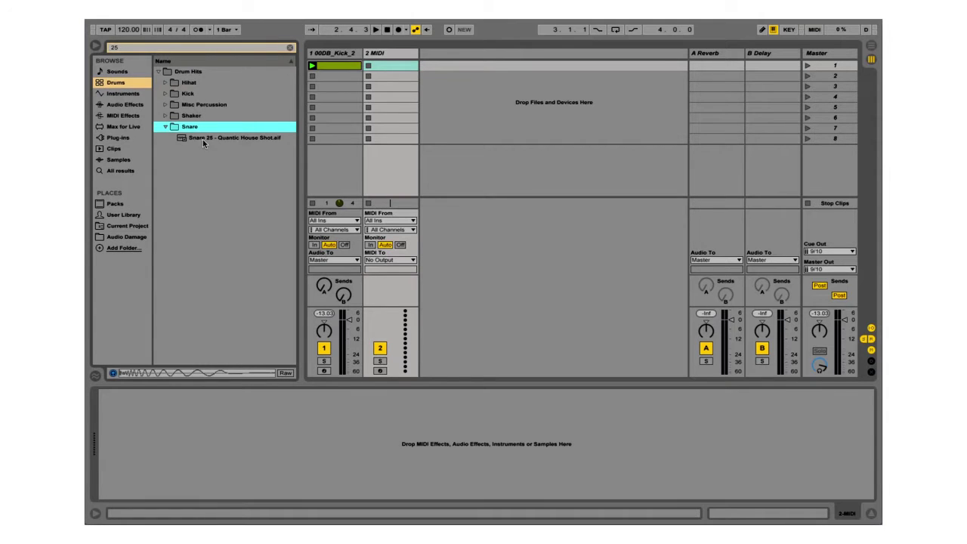
pyautogui.click(205, 138)
pyautogui.moveTo(275, 428); pyautogui.dragTo(252, 465)
pyautogui.click(291, 48)
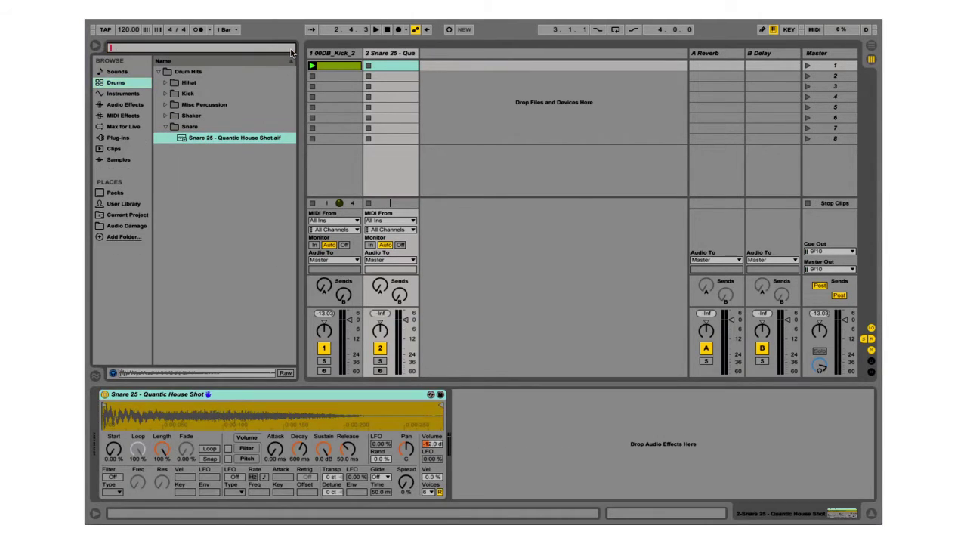
# - Create a one-bar snare clip with C3 notes on beats 2 and 4, then audition it
pyautogui.doubleClick(384, 66)
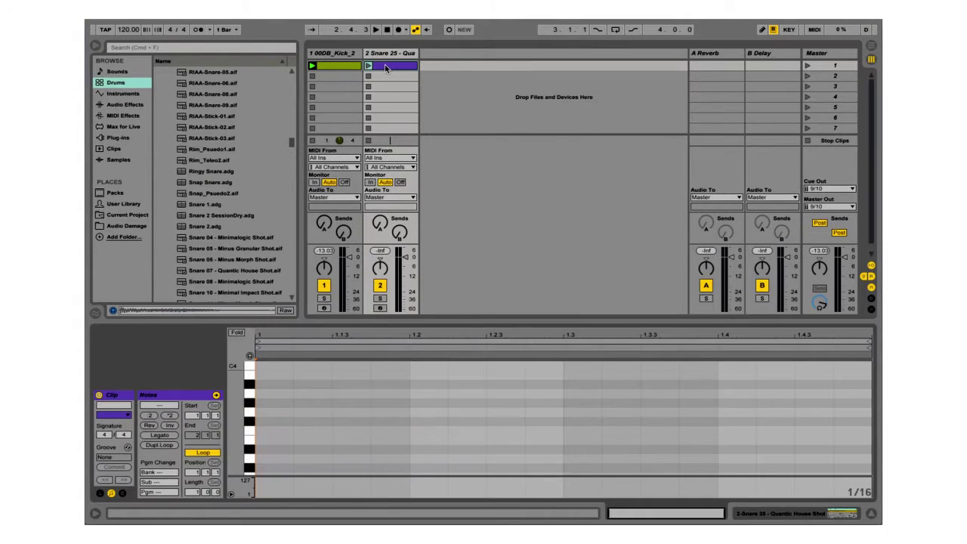
pyautogui.scroll(-4, 277, 415)
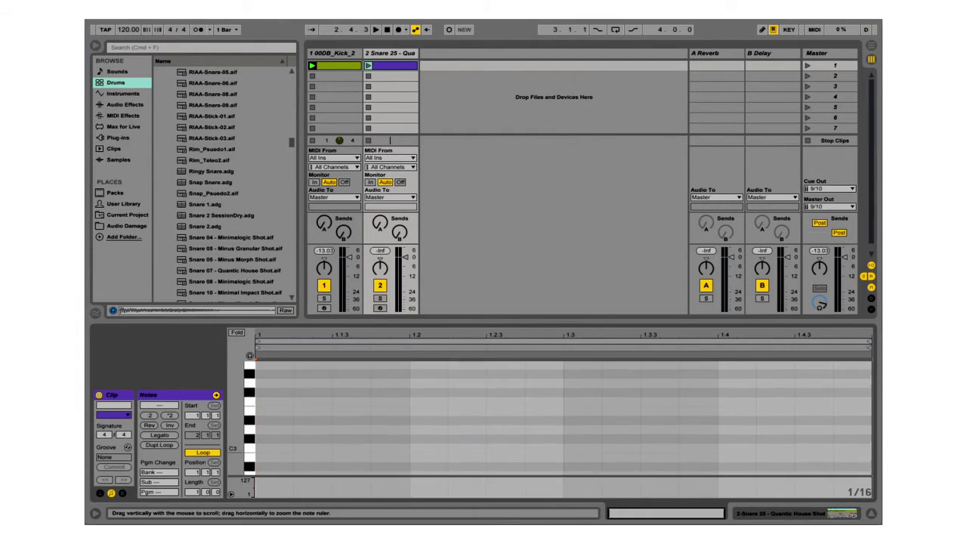
pyautogui.doubleClick(433, 439)
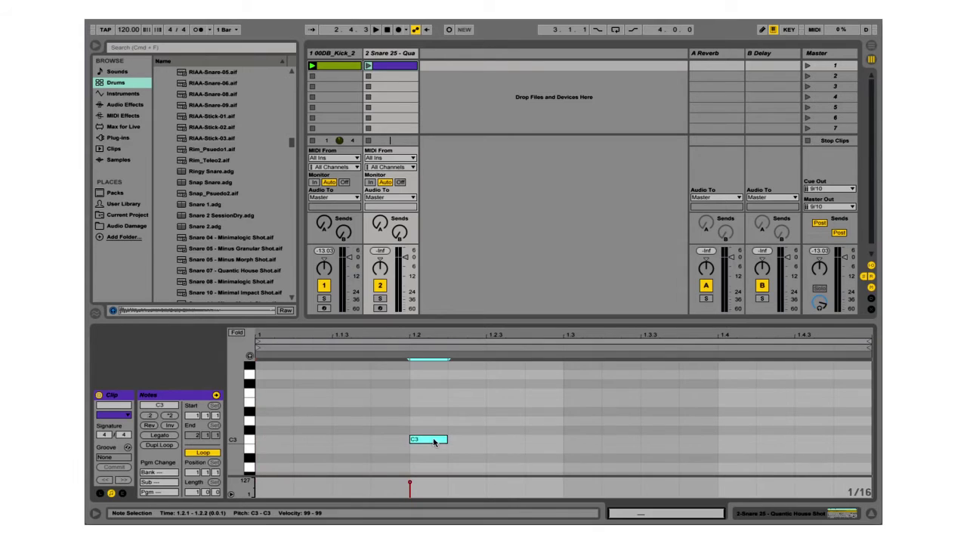
pyautogui.doubleClick(732, 440)
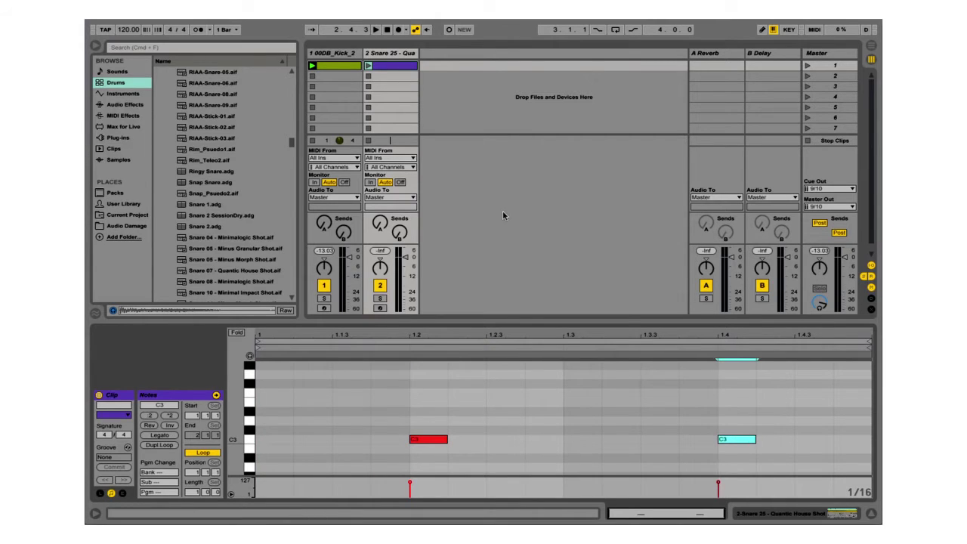
pyautogui.click(368, 67)
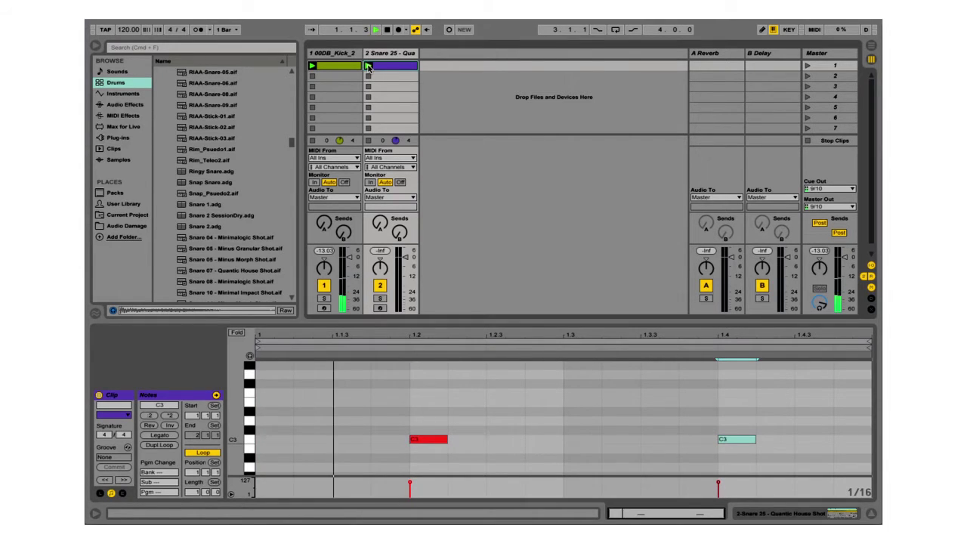
pyautogui.click(388, 30)
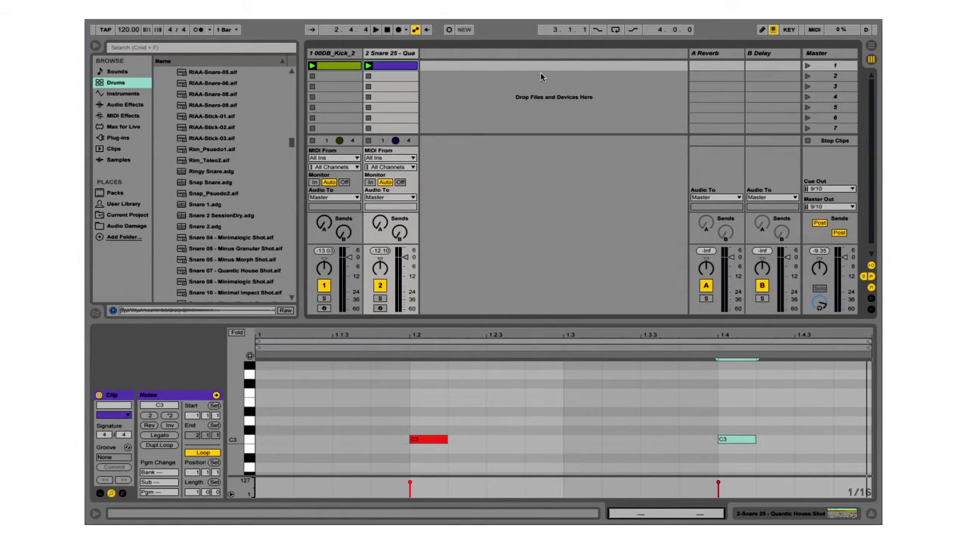
# - Insert a third MIDI track and load Stretta Cloud.amxd from Max for Live onto it
pyautogui.press('super+shift+t')
pyautogui.click(458, 56)
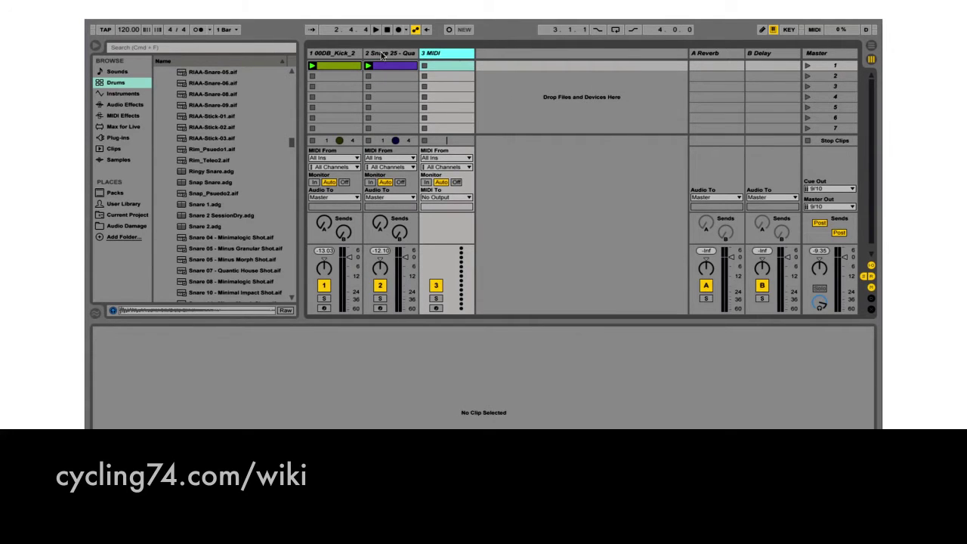
pyautogui.click(125, 129)
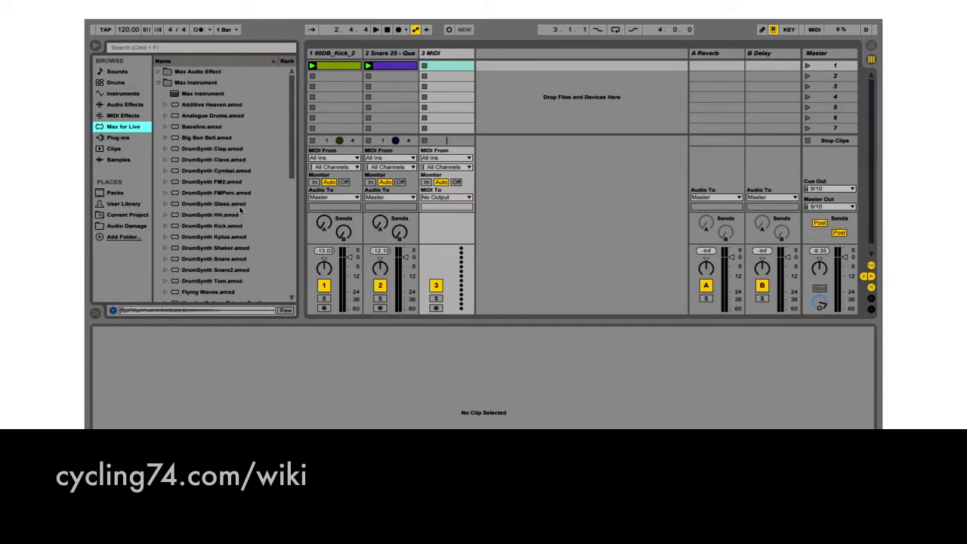
pyautogui.moveTo(290, 167); pyautogui.dragTo(292, 286)
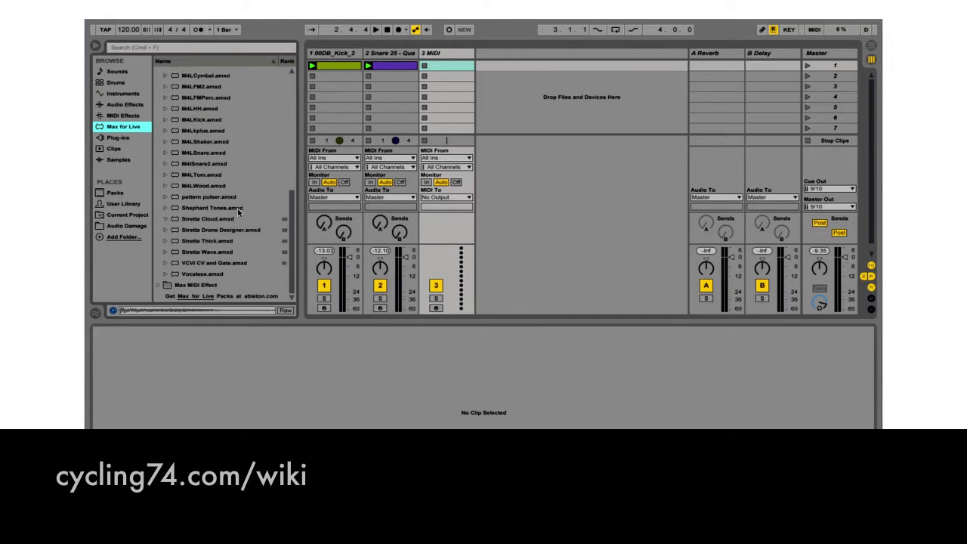
pyautogui.click(194, 219)
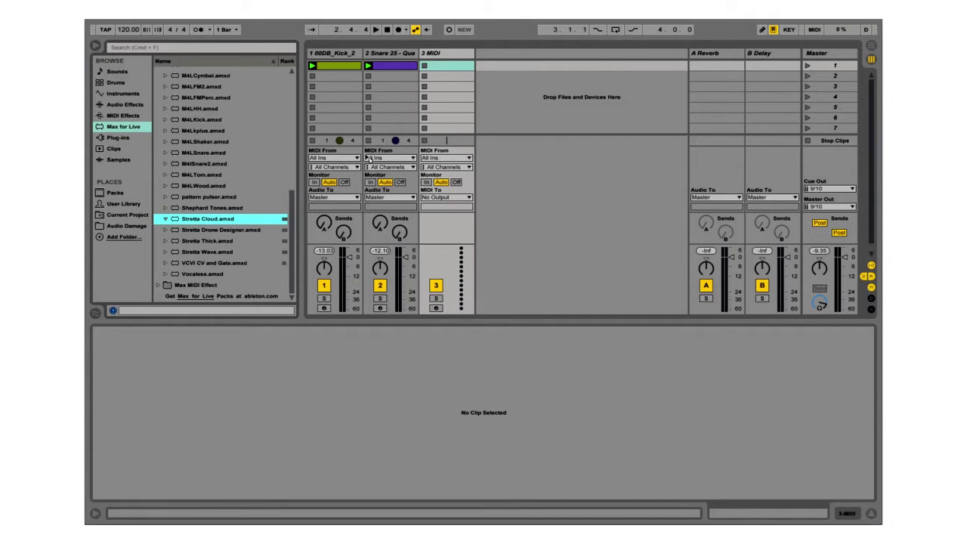
pyautogui.moveTo(450, 101); pyautogui.dragTo(454, 135)
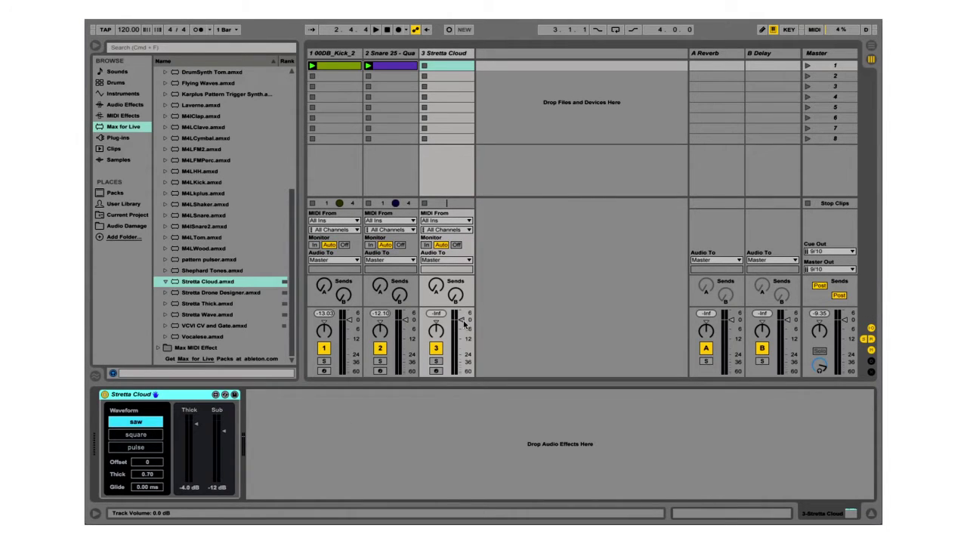
# - Lower the Stretta Cloud track to about -6 dB and set its Offset to -12 during playback
pyautogui.moveTo(455, 320); pyautogui.dragTo(459, 330)
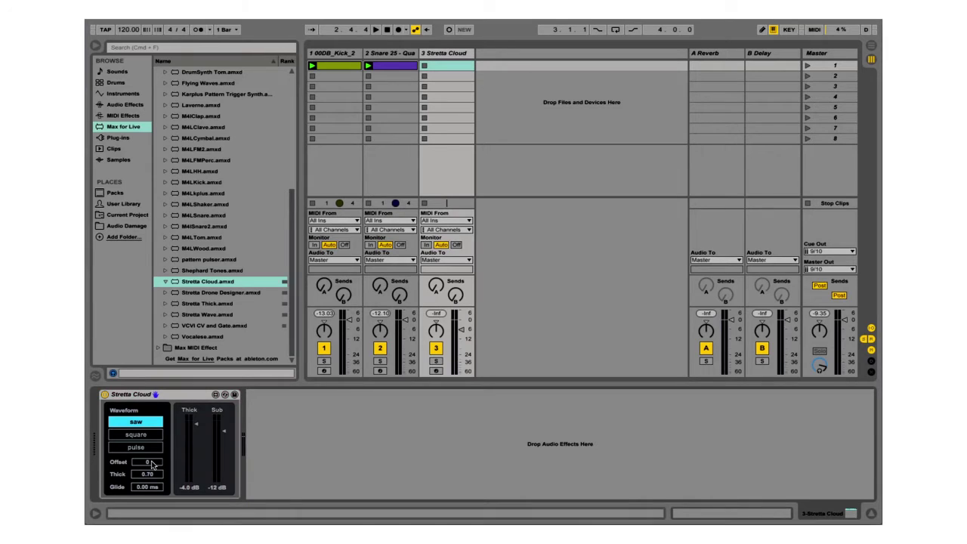
pyautogui.press('space')
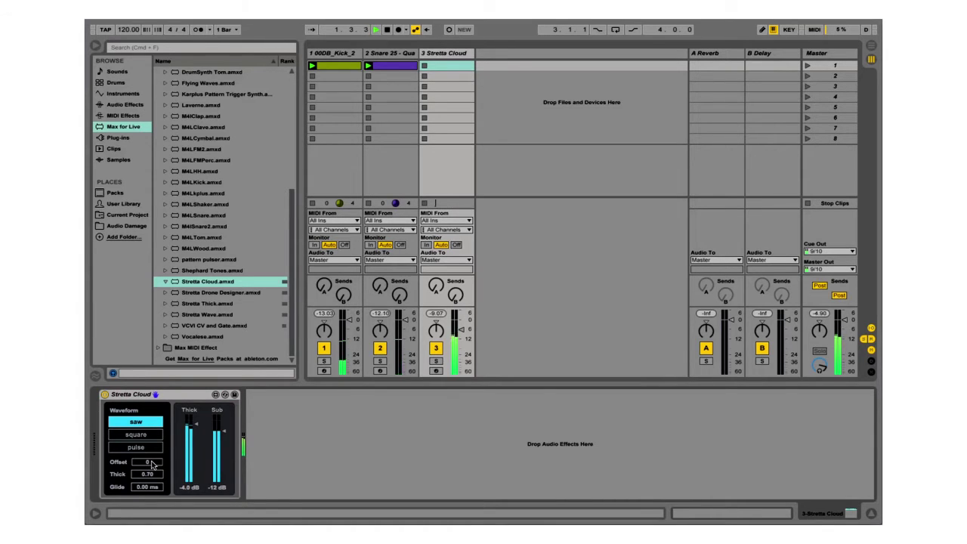
pyautogui.write('12')
pyautogui.press('space')
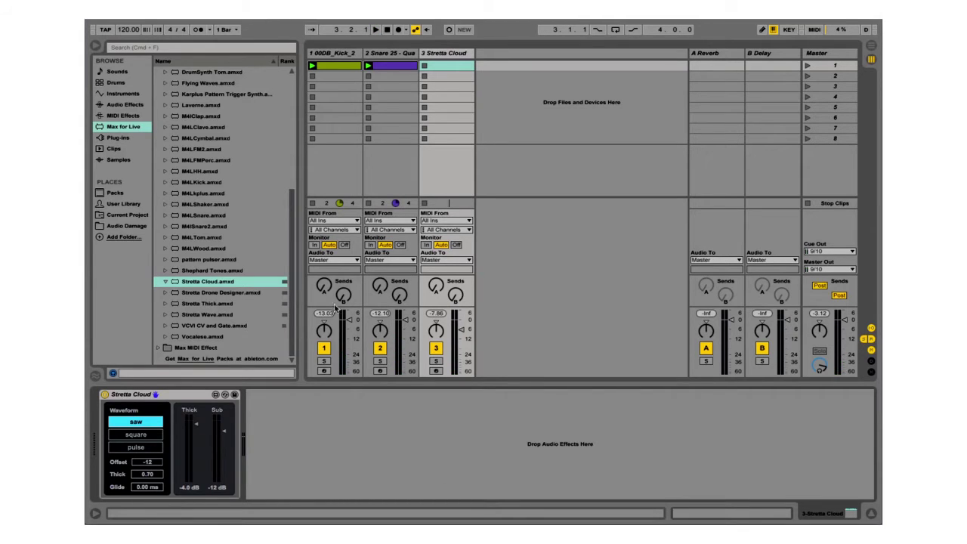
pyautogui.click(124, 106)
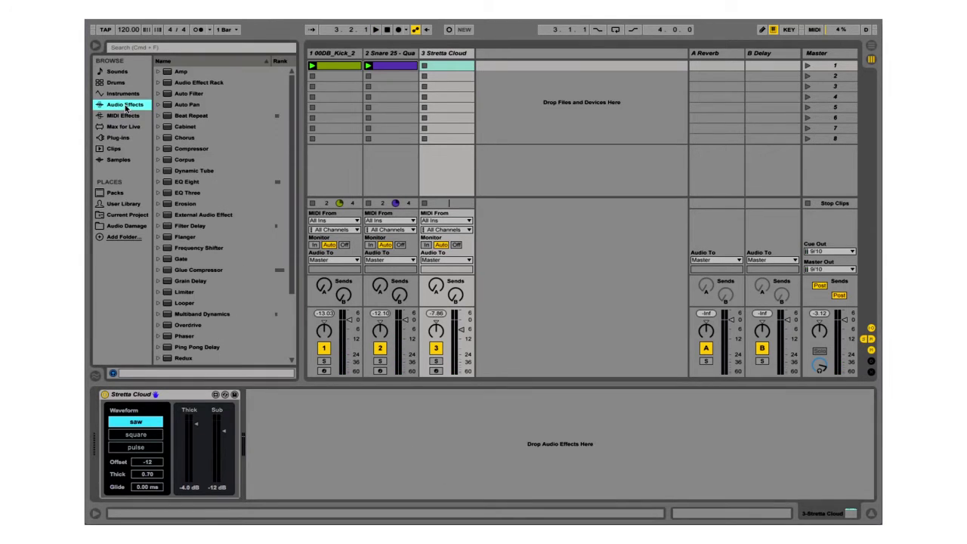
# - Add a Glue Compressor after Stretta Cloud and sidechain it from 1-00DB Kick 2
pyautogui.click(201, 270)
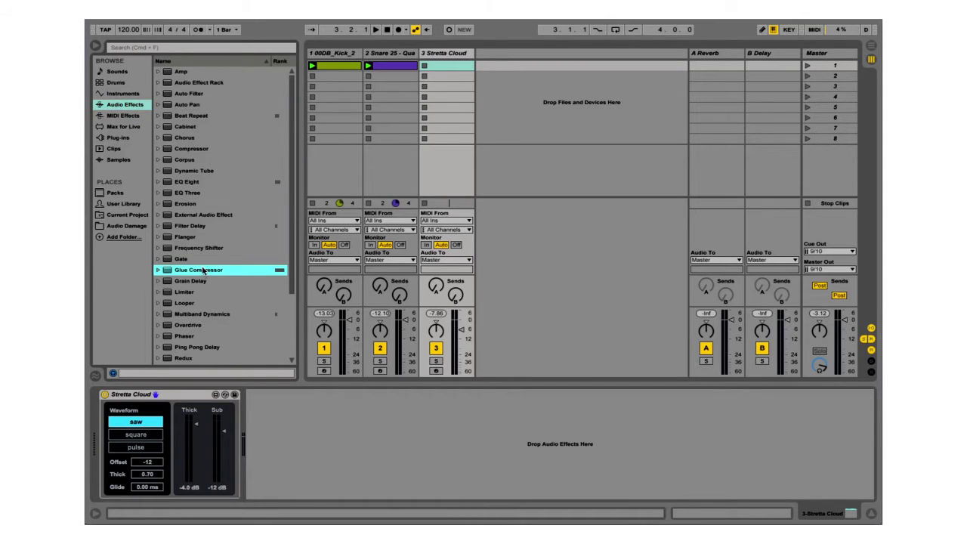
pyautogui.moveTo(186, 271); pyautogui.dragTo(303, 426)
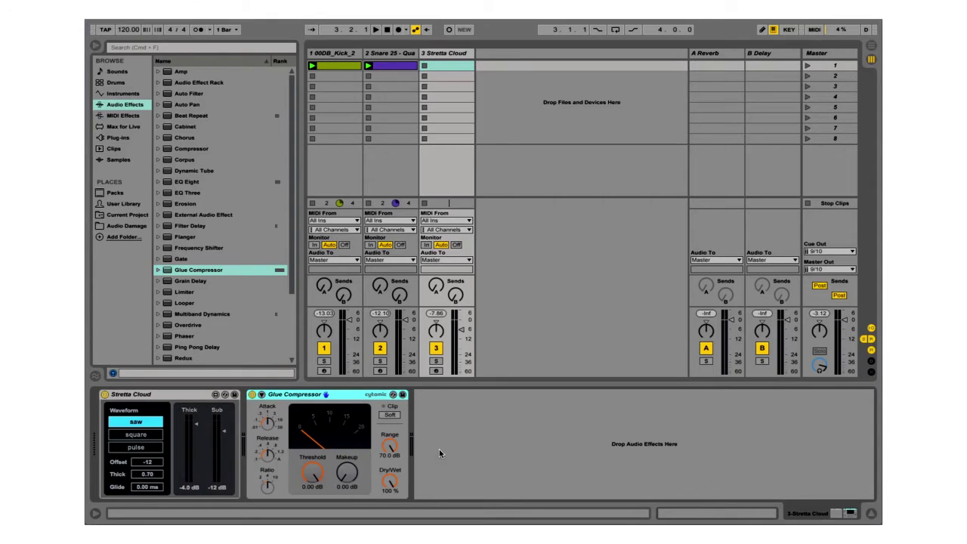
pyautogui.click(262, 395)
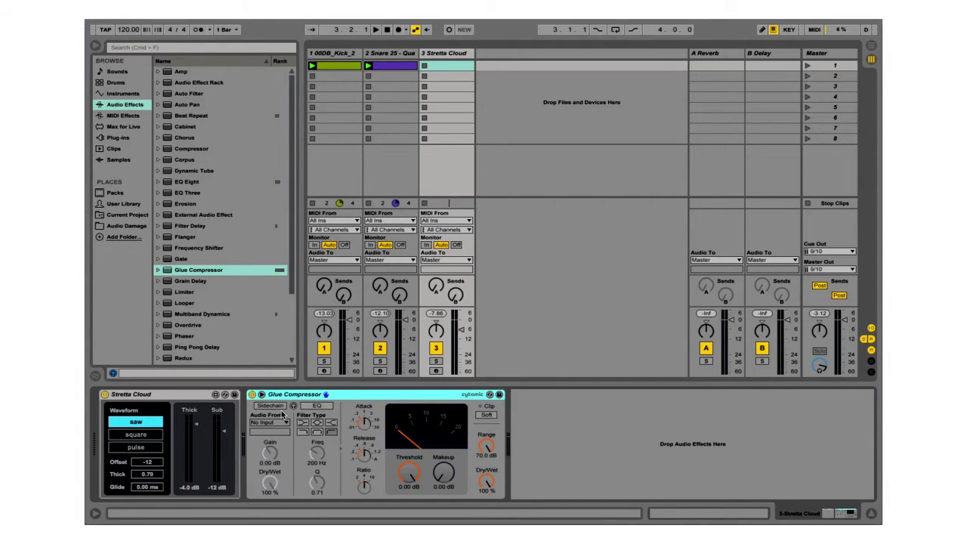
pyautogui.click(270, 406)
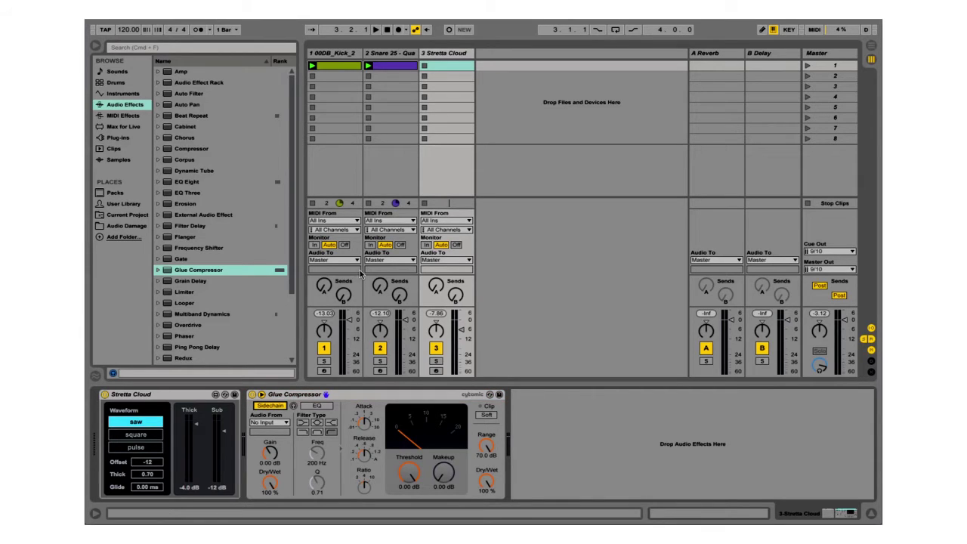
pyautogui.click(280, 423)
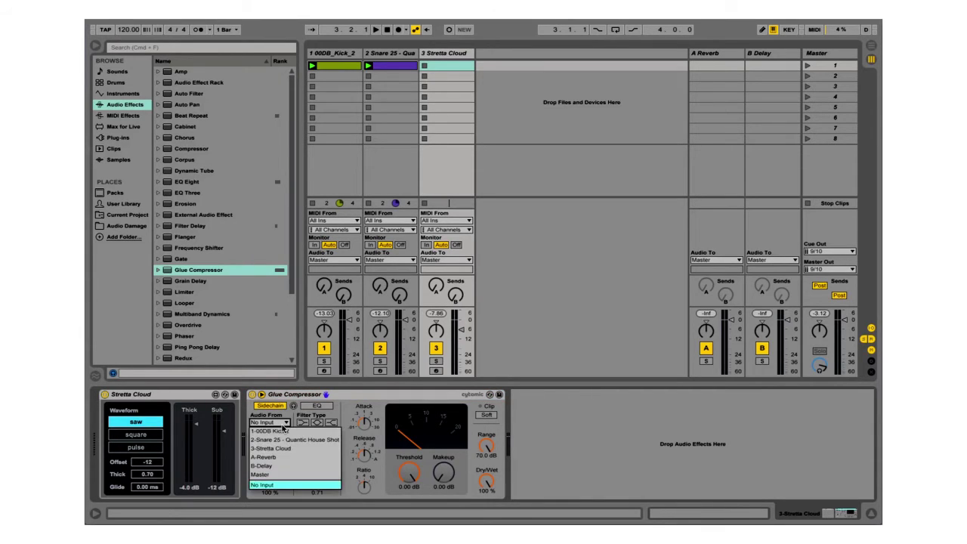
pyautogui.click(306, 434)
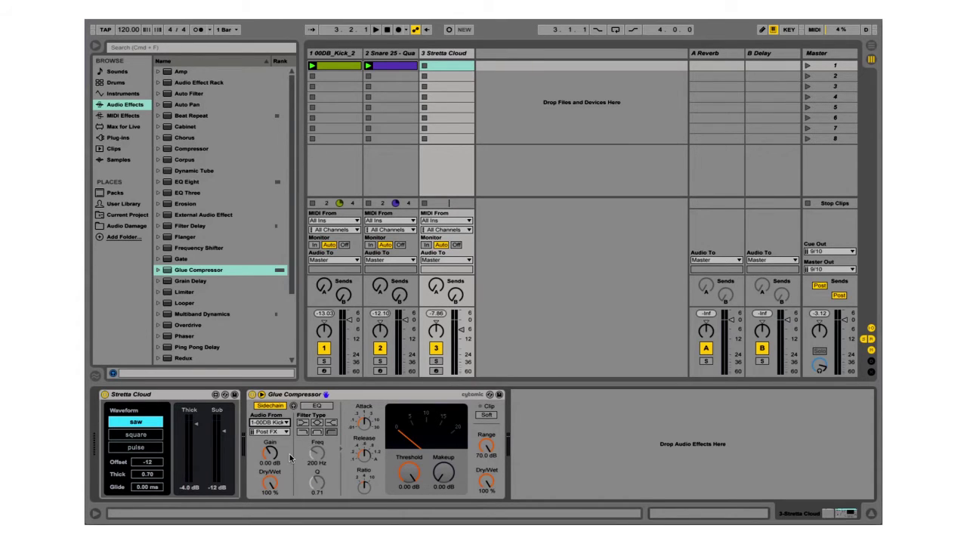
# - Set sidechain gain to 24 dB and threshold to -40 dB, then raise the track to about -3.4 dB
pyautogui.press('space')
pyautogui.moveTo(270, 457); pyautogui.dragTo(270, 457)
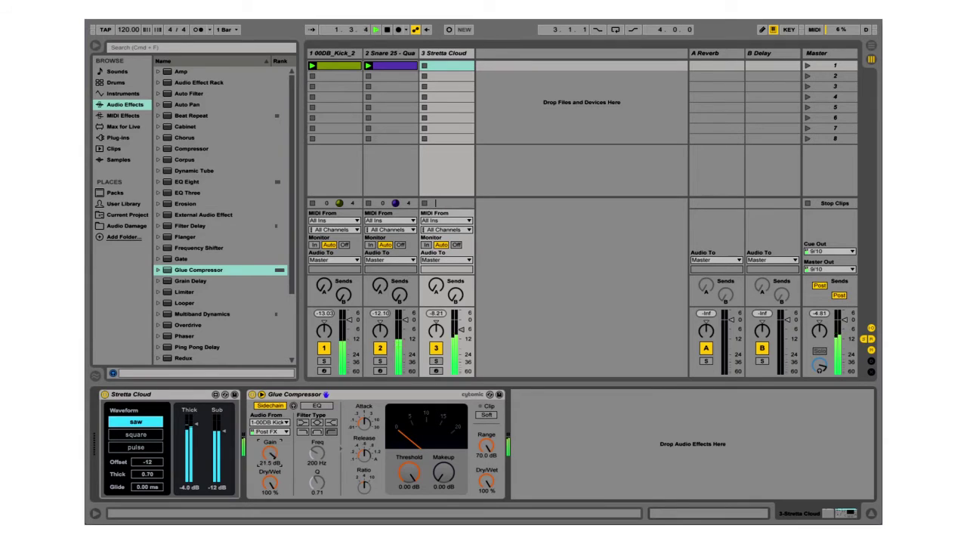
pyautogui.click(363, 487)
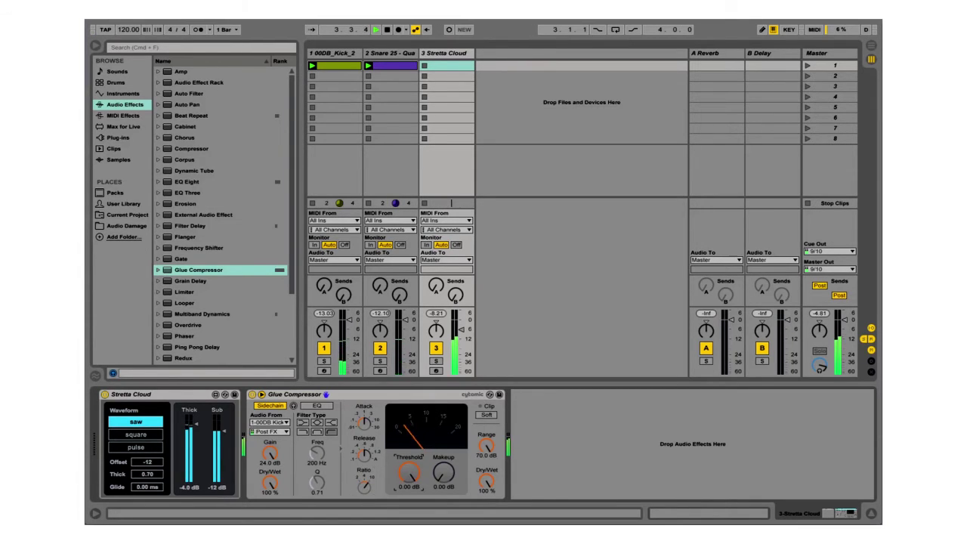
pyautogui.moveTo(408, 472); pyautogui.dragTo(409, 540)
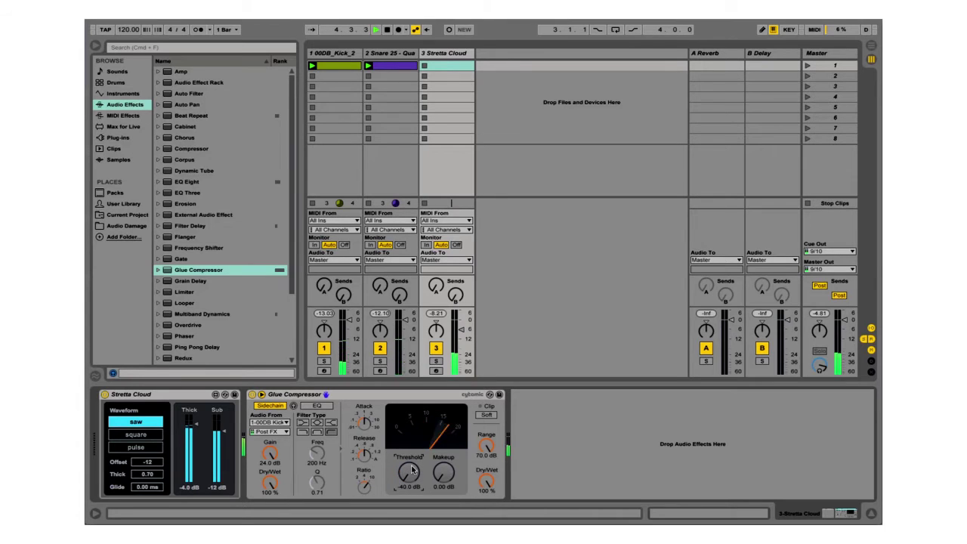
pyautogui.moveTo(460, 330); pyautogui.dragTo(460, 324)
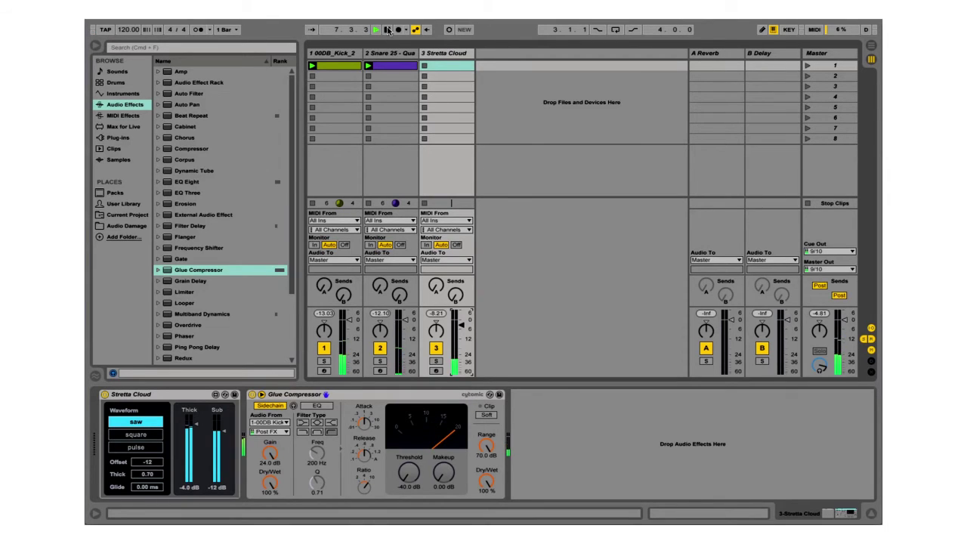
pyautogui.click(388, 30)
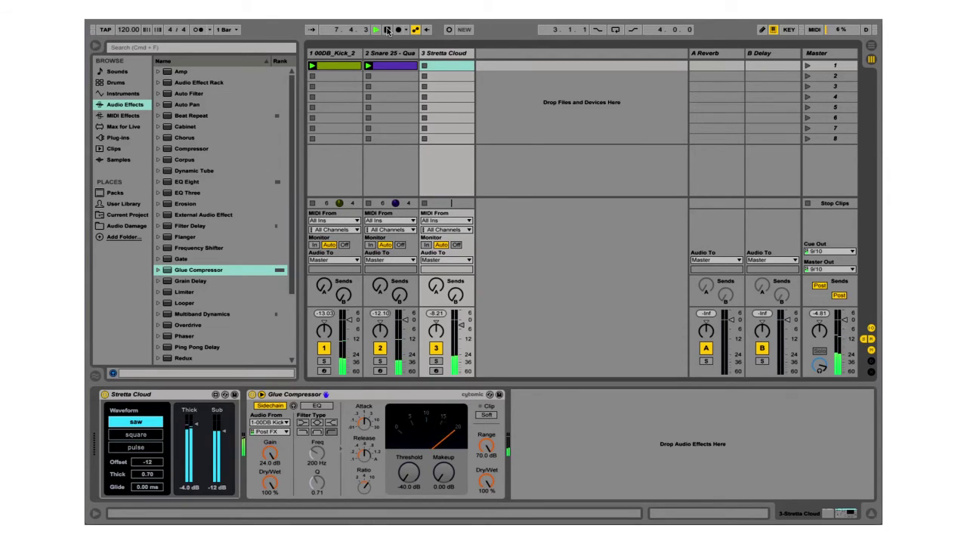
# - Add the Mastering - make it loud preset to the Master track and lower its threshold to -18.1 dB
pyautogui.click(158, 270)
pyautogui.moveTo(291, 224); pyautogui.dragTo(291, 294)
pyautogui.click(843, 51)
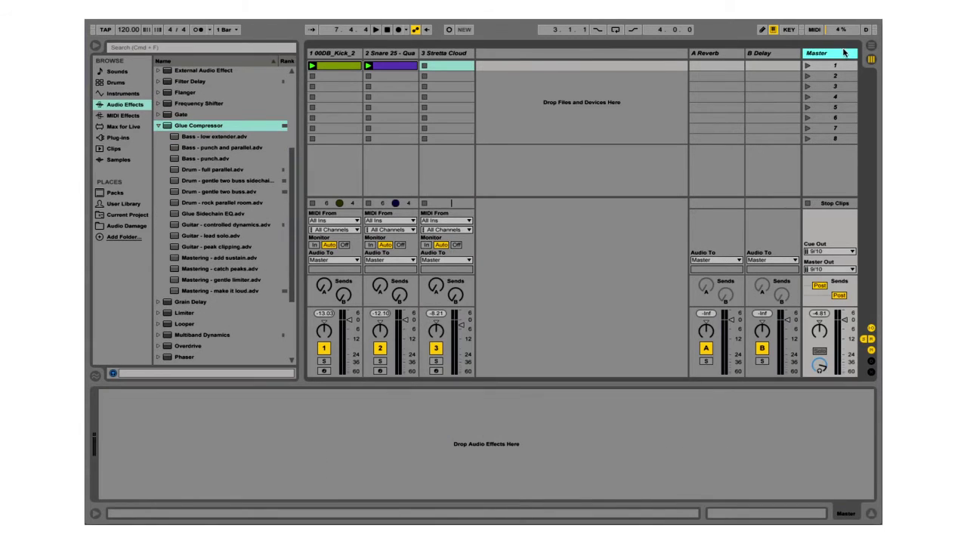
pyautogui.click(237, 292)
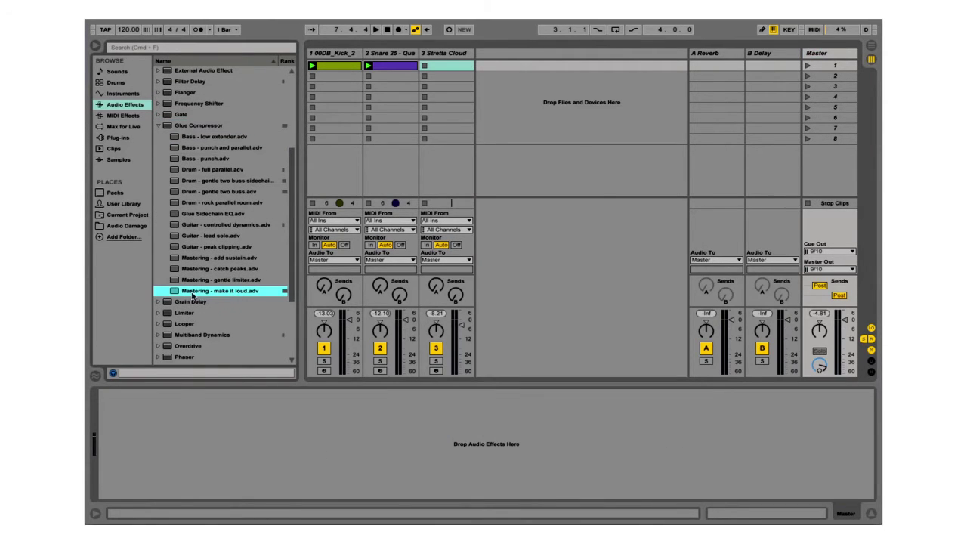
pyautogui.moveTo(192, 296); pyautogui.dragTo(247, 445)
pyautogui.press('space')
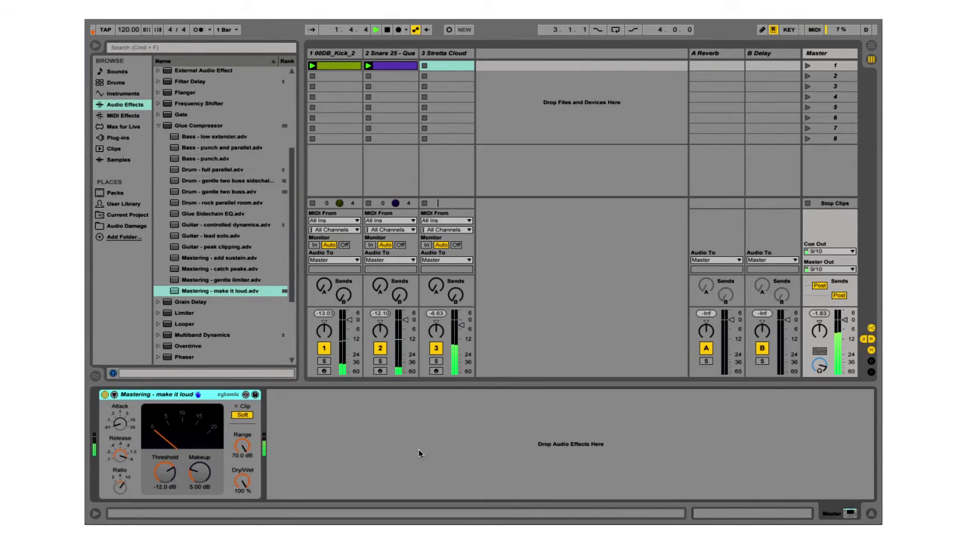
pyautogui.moveTo(165, 472); pyautogui.dragTo(199, 464)
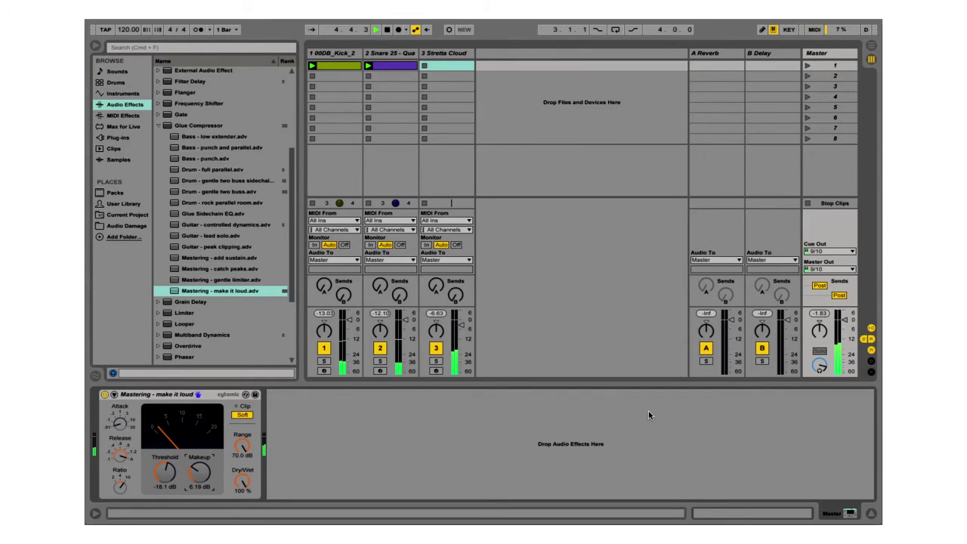
# - Insert a fourth MIDI track and load Mono Sequencer.amxd from Max MIDI Effect onto it
pyautogui.click(447, 55)
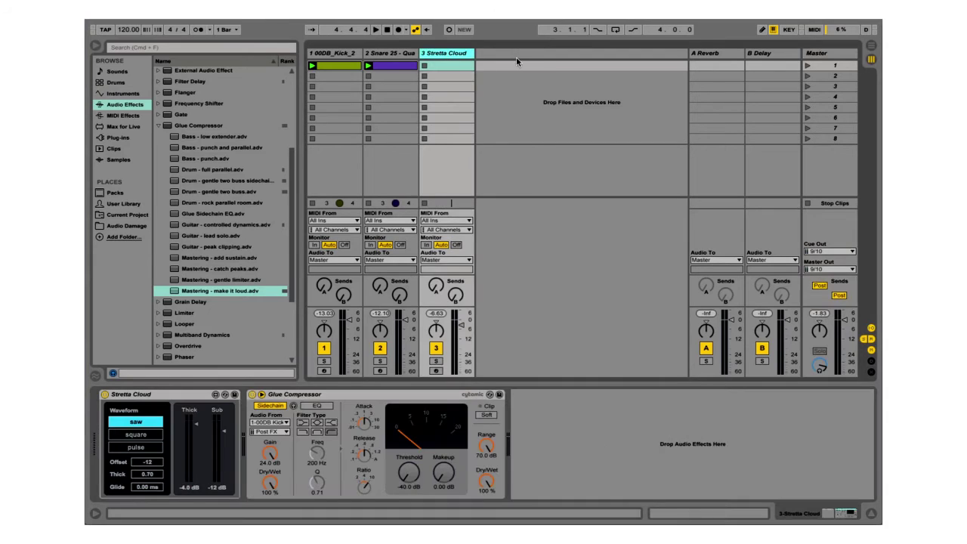
pyautogui.press('super+shift+t')
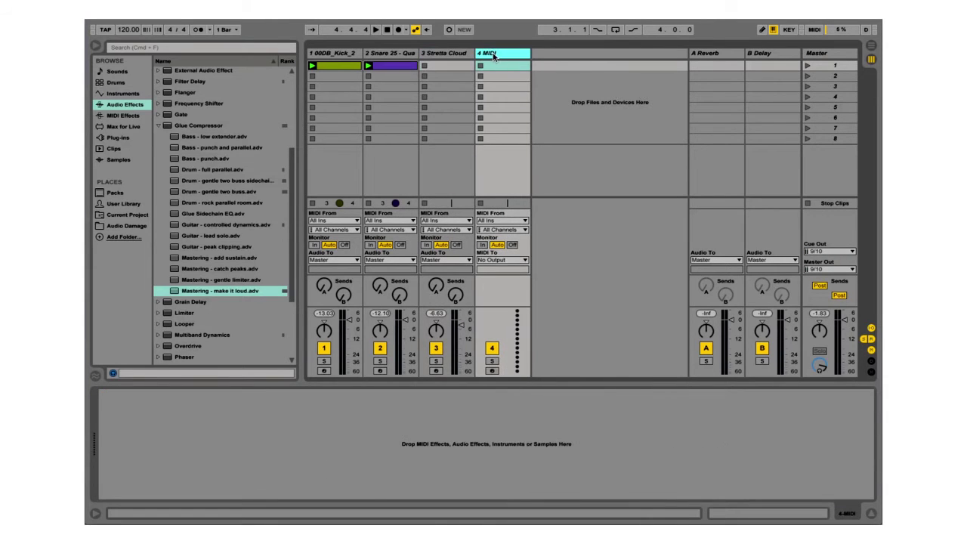
pyautogui.click(126, 127)
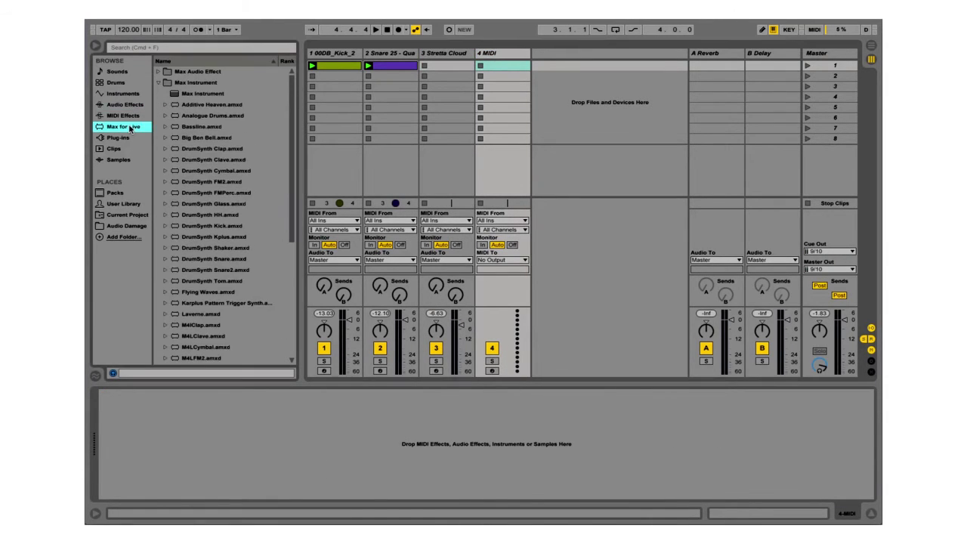
pyautogui.click(158, 83)
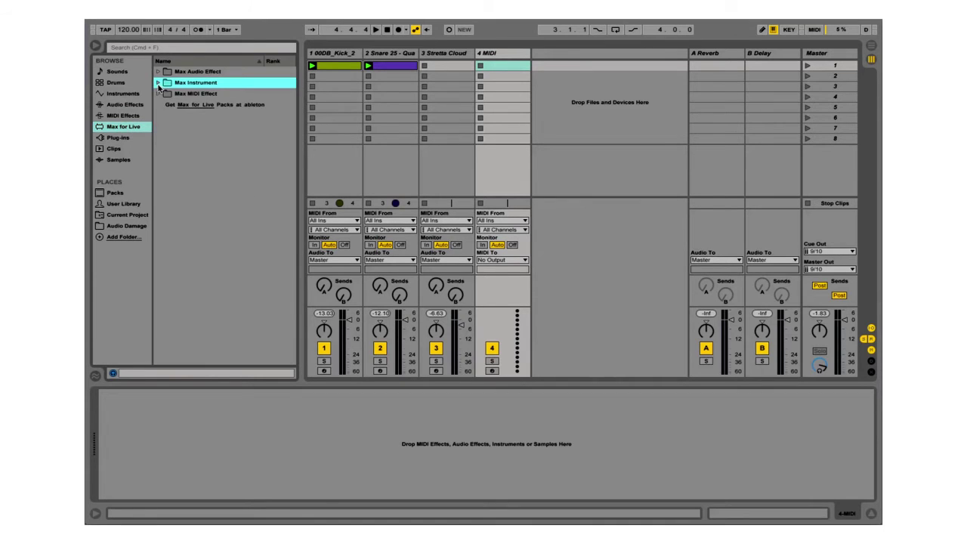
pyautogui.click(158, 94)
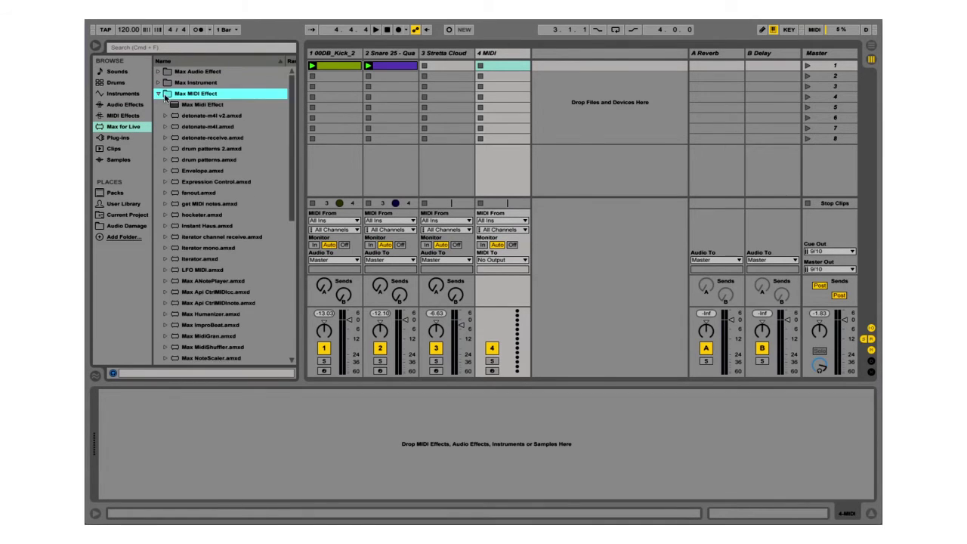
pyautogui.moveTo(293, 115); pyautogui.dragTo(292, 238)
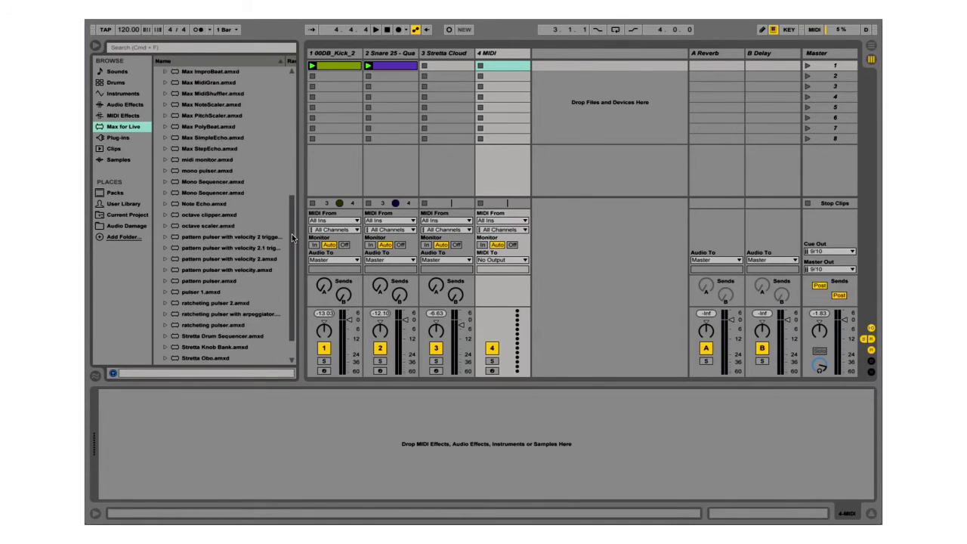
pyautogui.moveTo(212, 195)
pyautogui.mouseDown()
pyautogui.moveTo(263, 432)
pyautogui.moveTo(270, 425)
pyautogui.mouseUp()
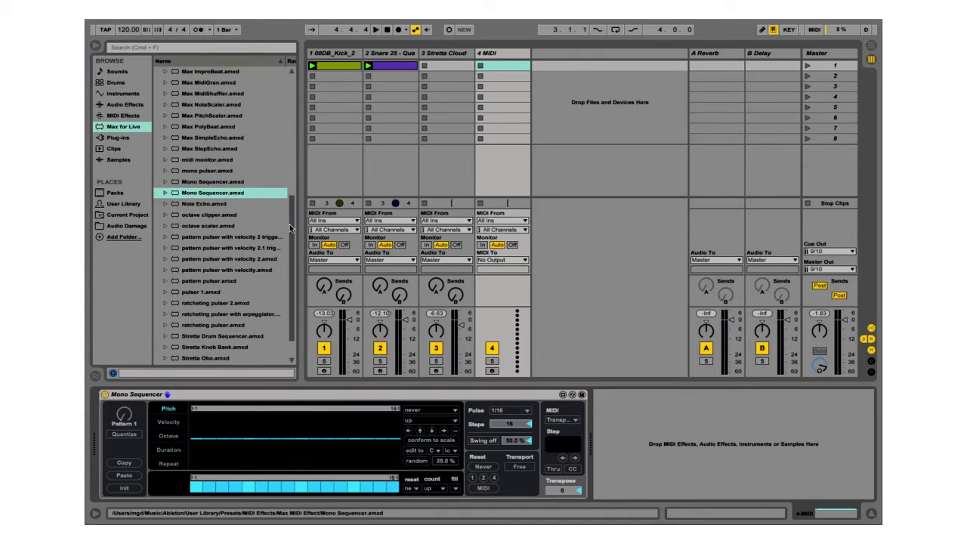
# - Load the Stretta Thick instrument after the Mono Sequencer on track 4
pyautogui.scroll(10, 236, 151)
pyautogui.click(157, 85)
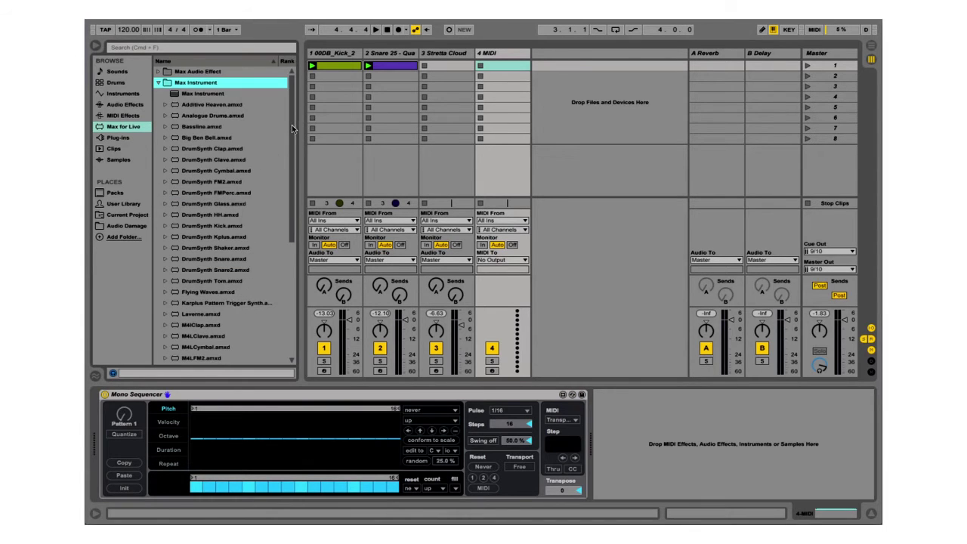
pyautogui.moveTo(292, 124); pyautogui.dragTo(294, 249)
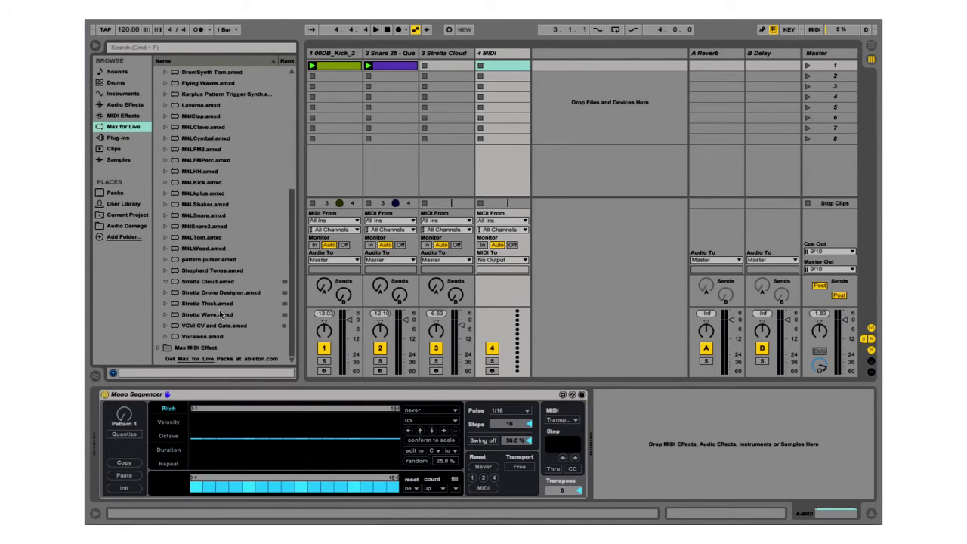
pyautogui.moveTo(220, 305); pyautogui.dragTo(632, 425)
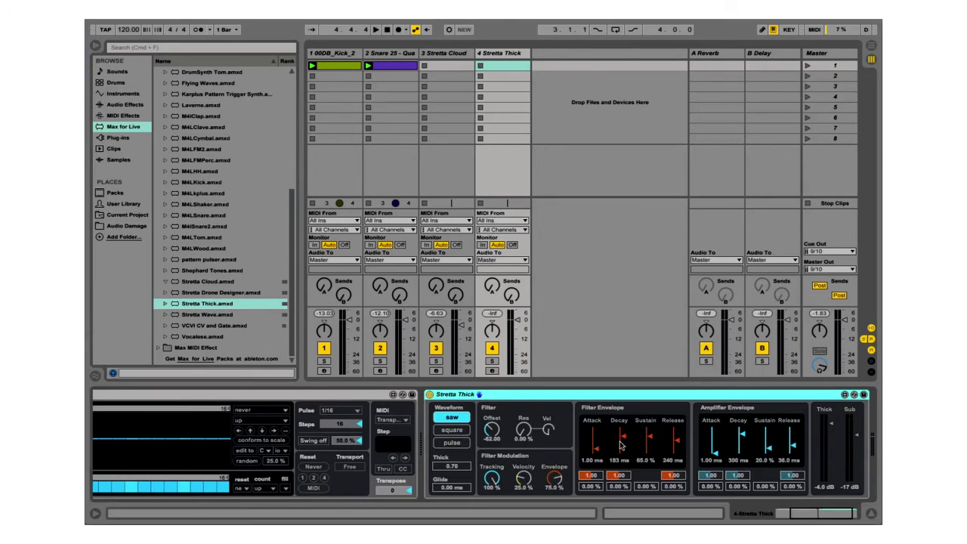
# - Load Stretta Thick on track 4, start playback and transpose the Mono Sequencer by -12
pyautogui.moveTo(816, 514); pyautogui.dragTo(724, 513)
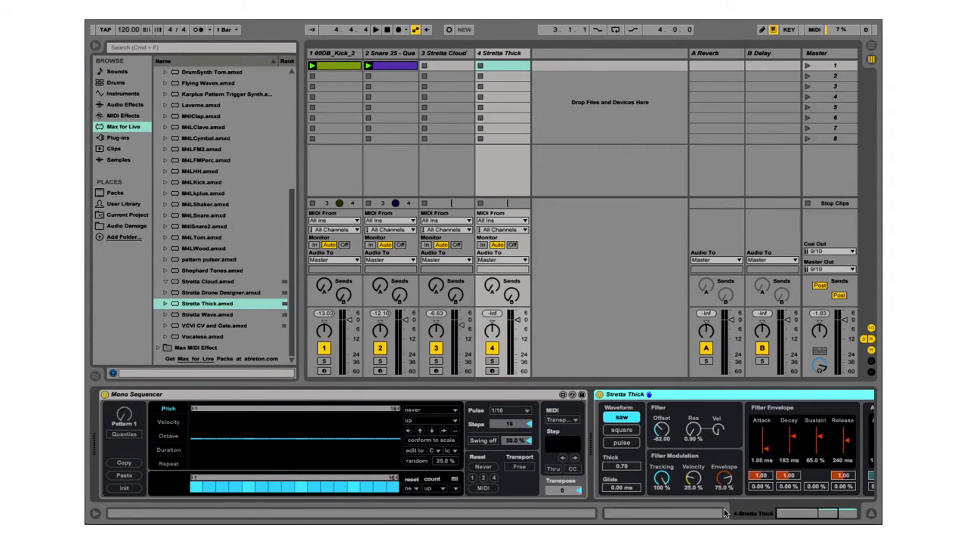
pyautogui.press('space')
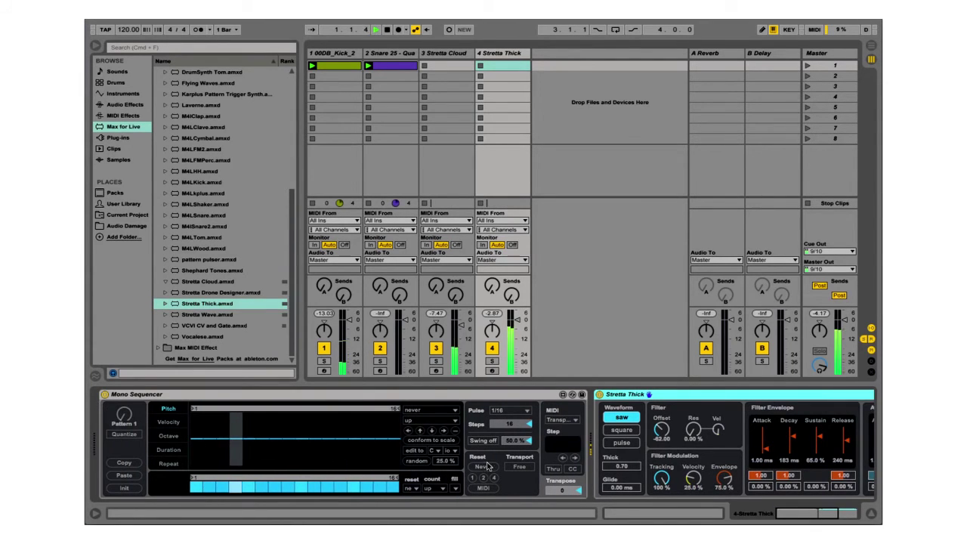
pyautogui.click(169, 437)
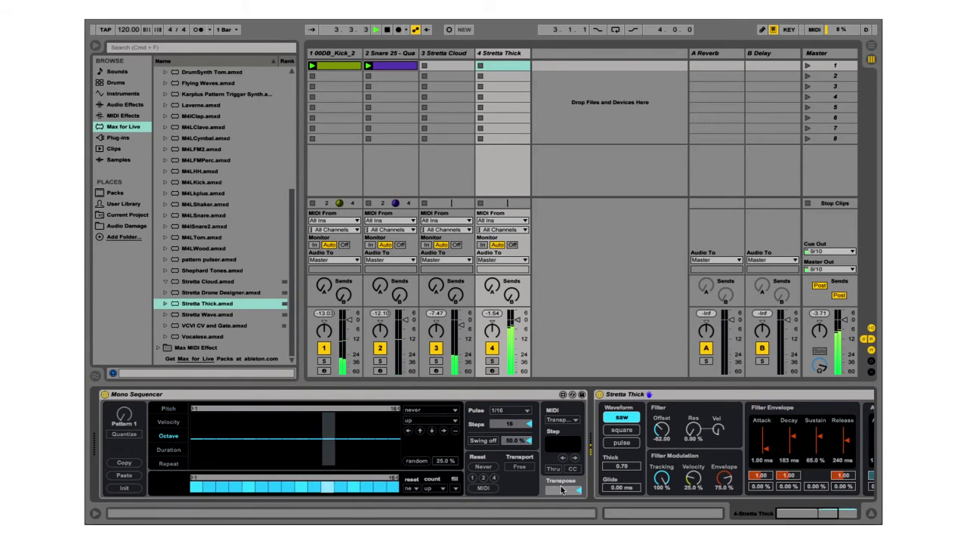
pyautogui.moveTo(562, 493); pyautogui.dragTo(562, 528)
# - Raise step 2's octave, set one pitch step to A#/Bb, and shorten the octave and pitch loops
pyautogui.click(210, 432)
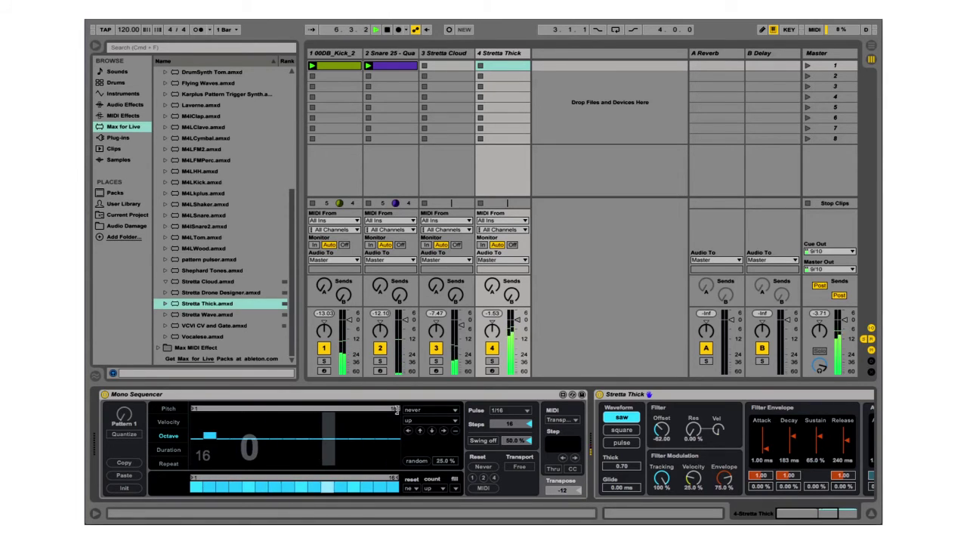
pyautogui.moveTo(397, 409); pyautogui.dragTo(226, 409)
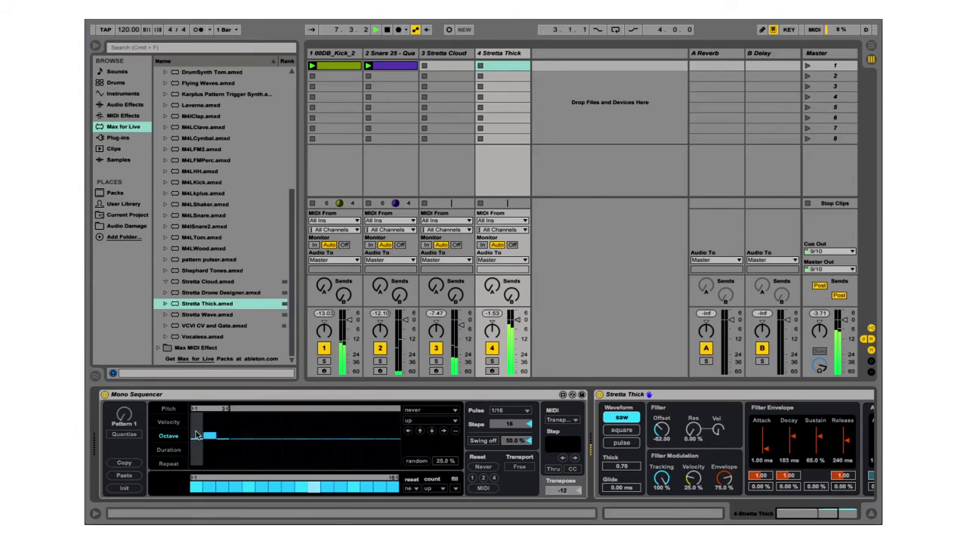
pyautogui.click(167, 408)
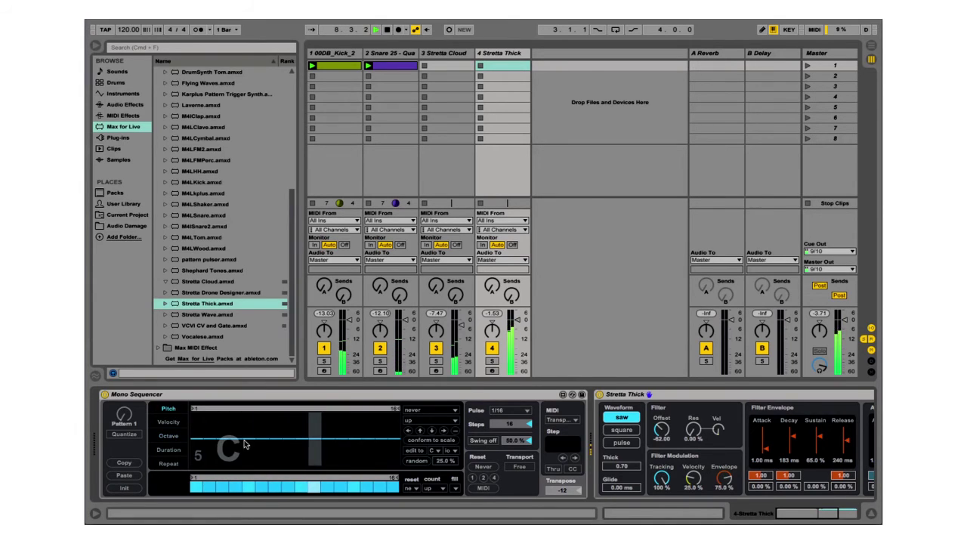
pyautogui.moveTo(244, 439); pyautogui.dragTo(234, 441)
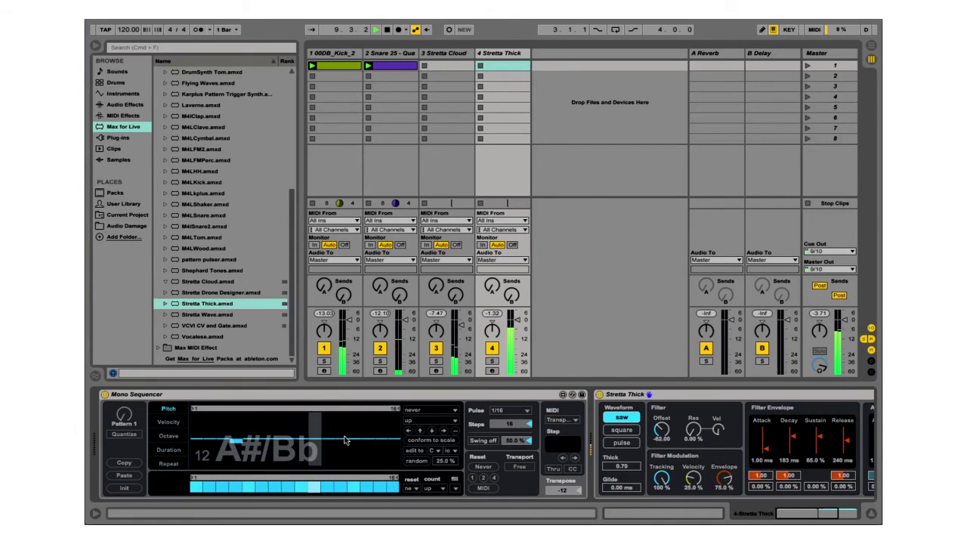
pyautogui.moveTo(397, 408)
pyautogui.mouseDown()
pyautogui.moveTo(270, 415)
pyautogui.moveTo(279, 410)
pyautogui.mouseUp()
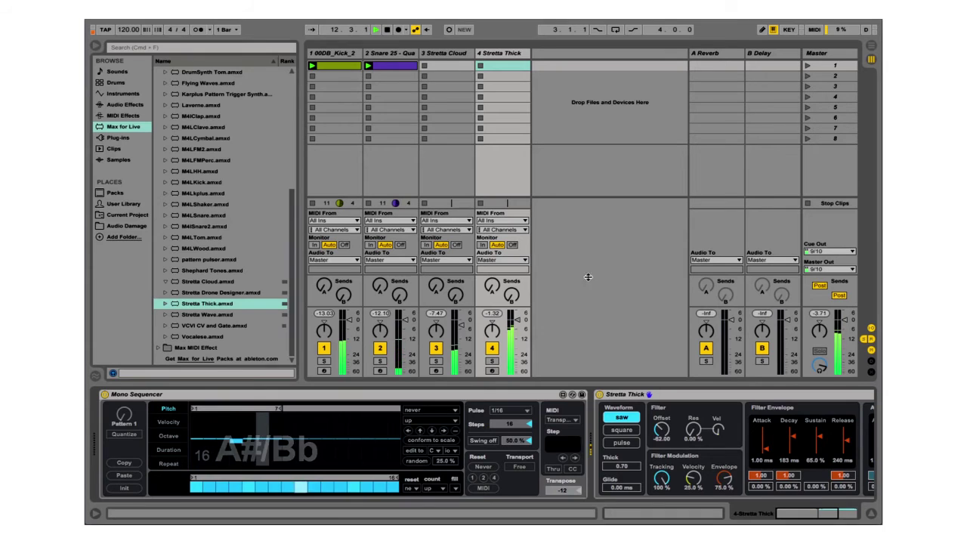
pyautogui.click(457, 58)
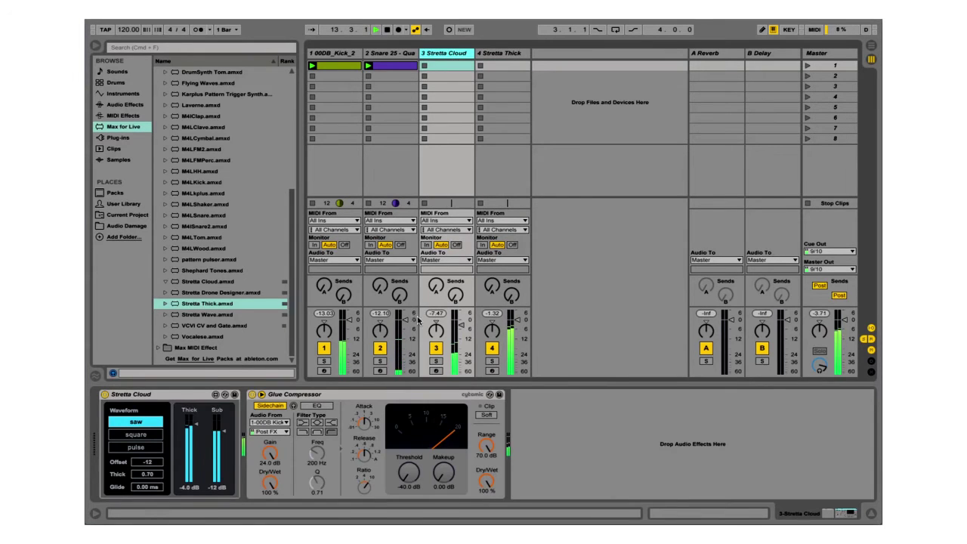
# - Paste Stretta Cloud's Glue Compressor after Stretta Thick, then lower Stretta Thick's filter offset
pyautogui.click(323, 394)
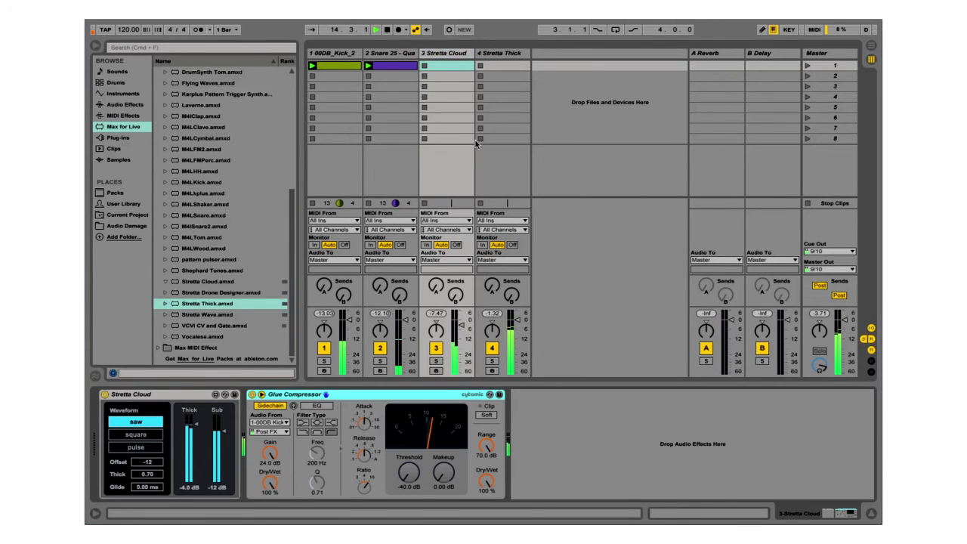
pyautogui.click(503, 55)
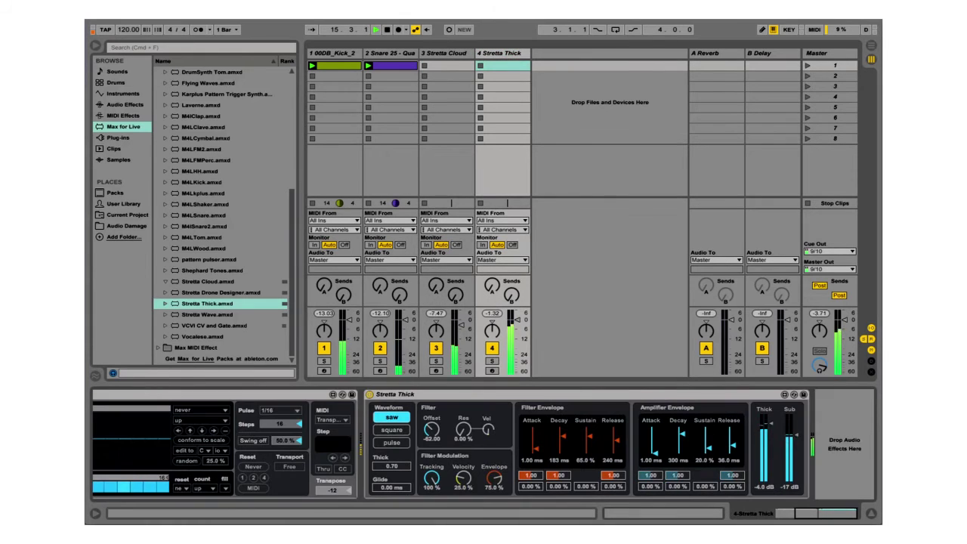
pyautogui.press('super+v')
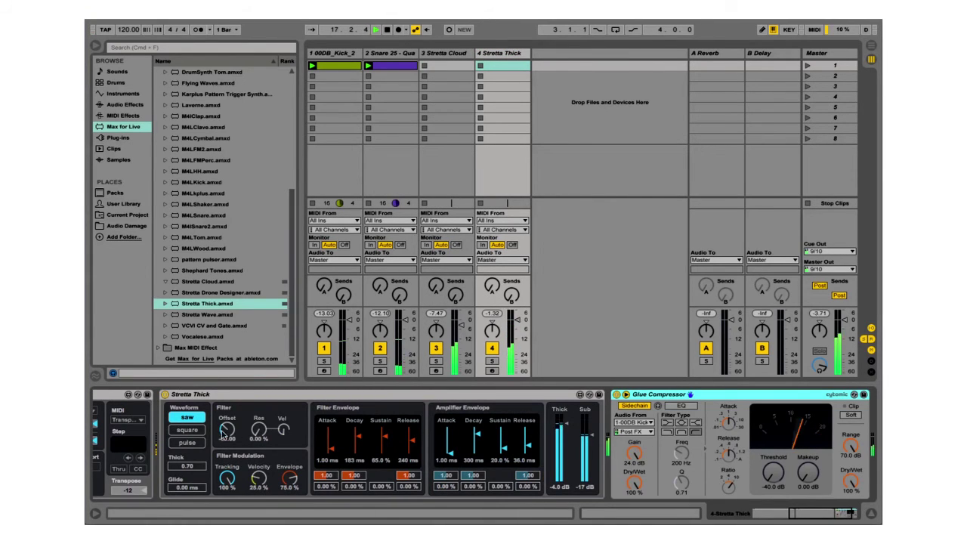
pyautogui.moveTo(227, 429); pyautogui.dragTo(226, 453)
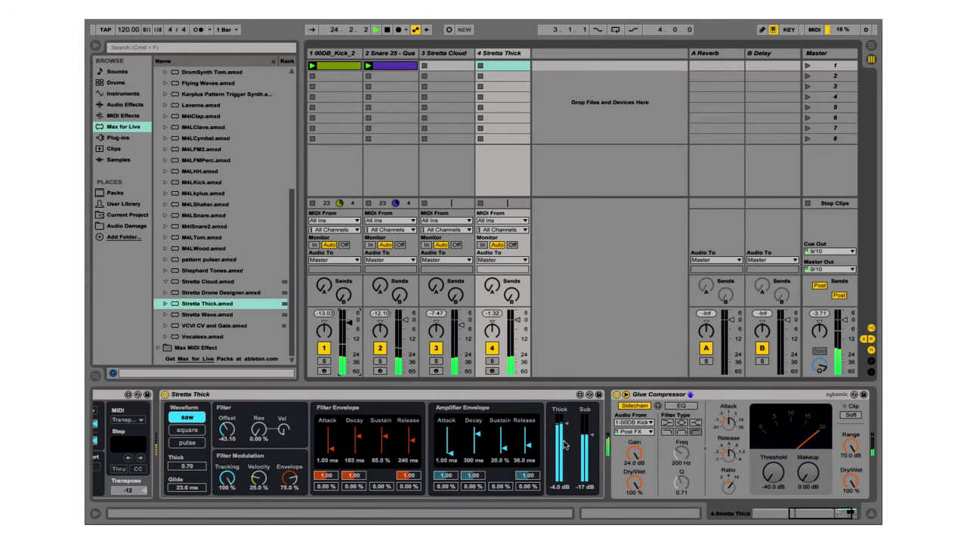
# - Bring the Mono Sequencer back into view on the Stretta Thick track
pyautogui.click(796, 516)
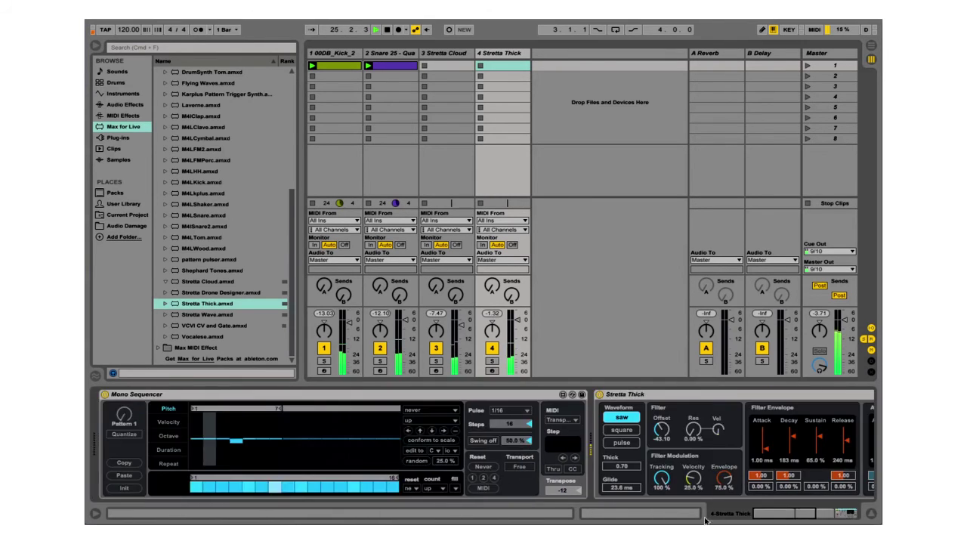